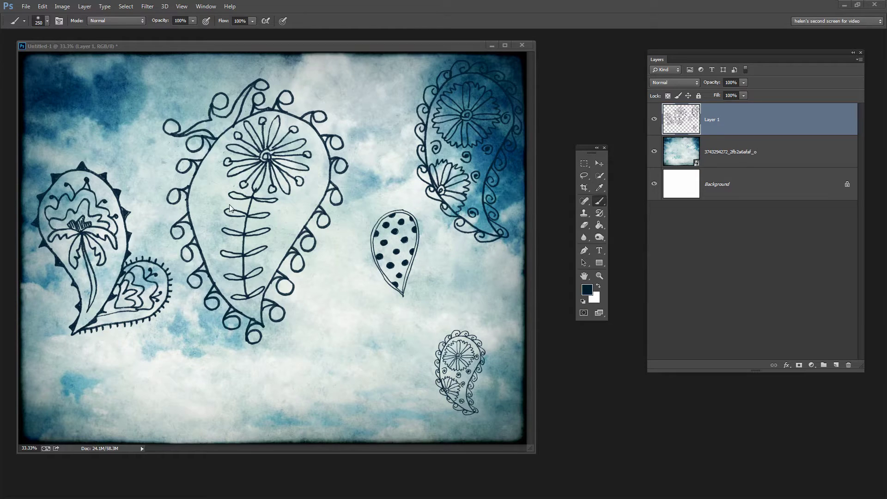
Switch to the Chrome browser, search Google for "free photoshop brushes" and look through the results
drag(26, 391, 404, 26)
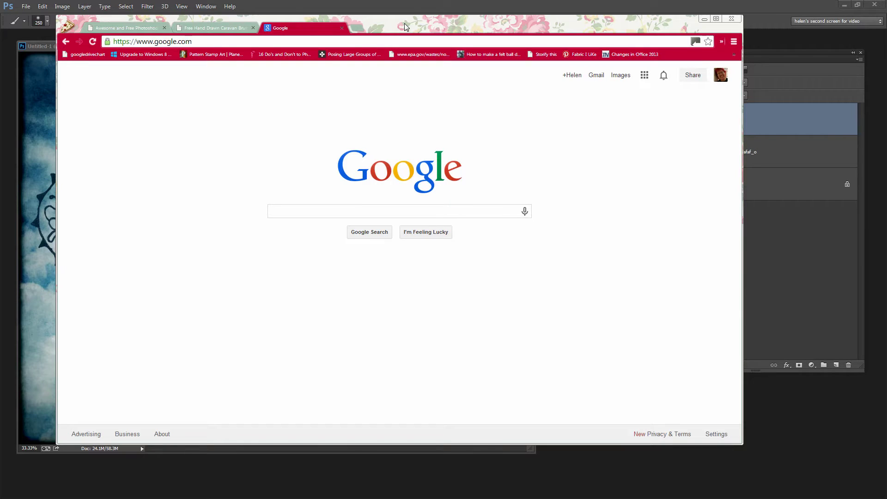
click(403, 27)
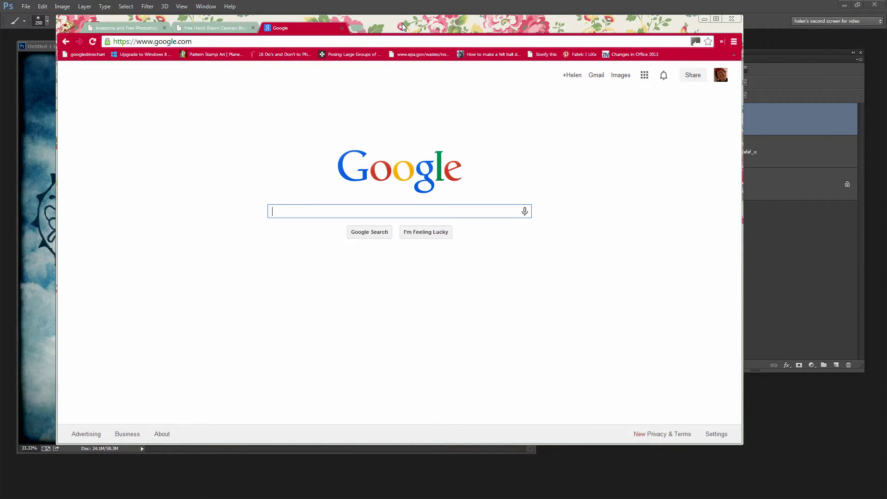
drag(401, 27, 425, 38)
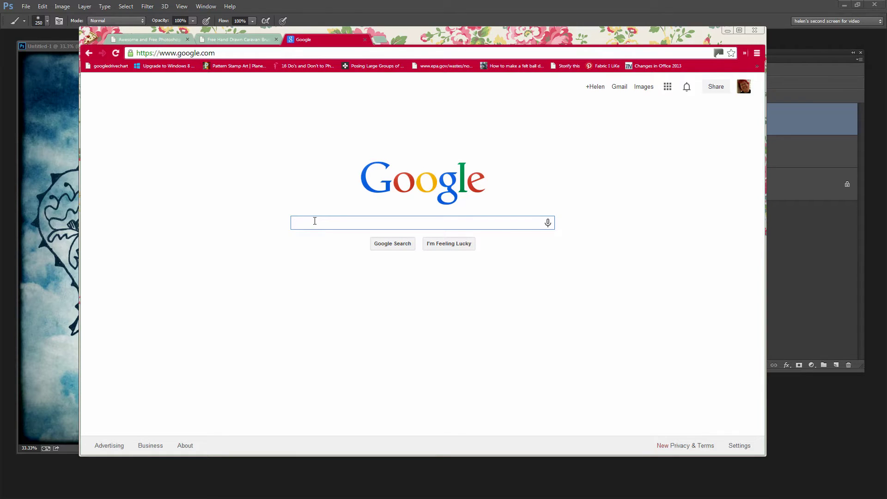
text(free)
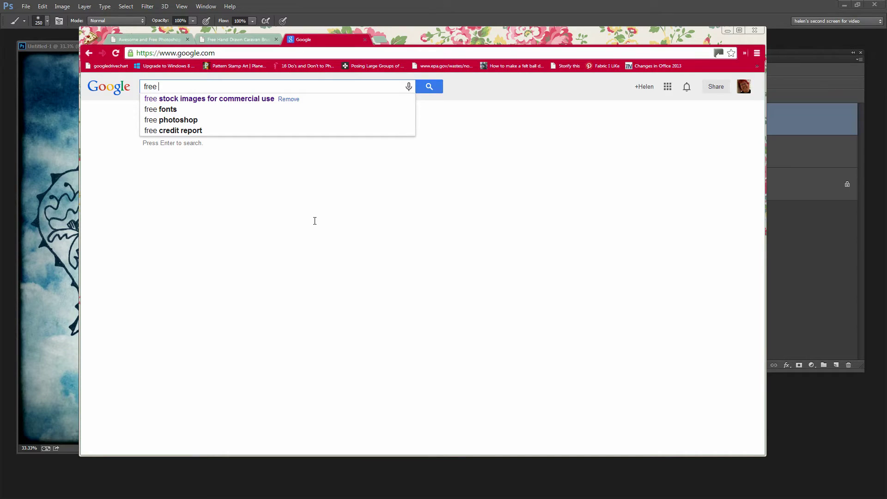
text(pho)
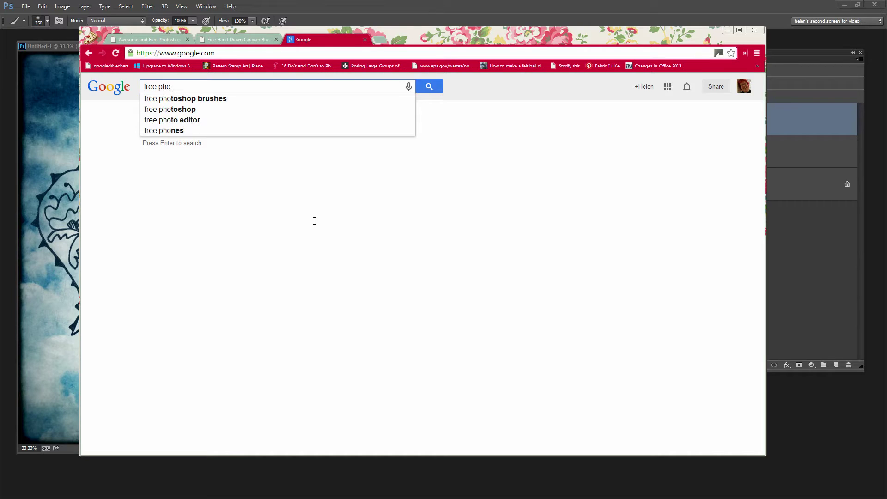
click(193, 98)
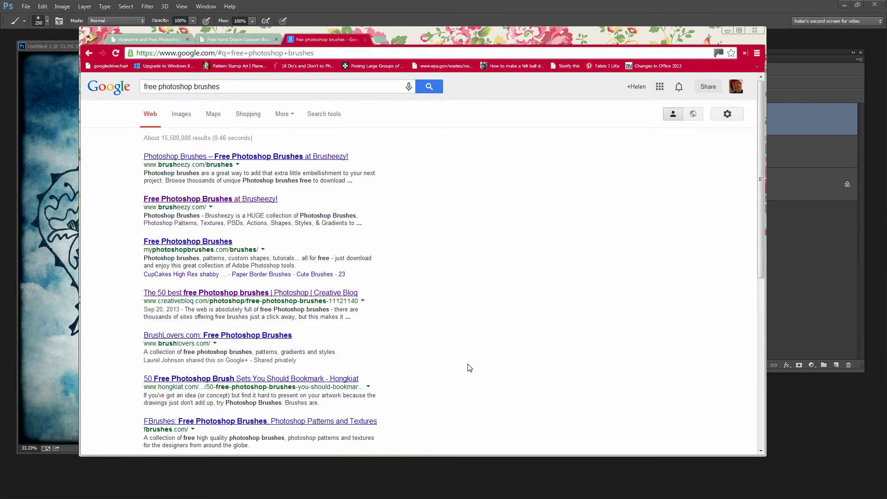
scroll(470, 366, down, 1)
scroll(484, 350, down, 6)
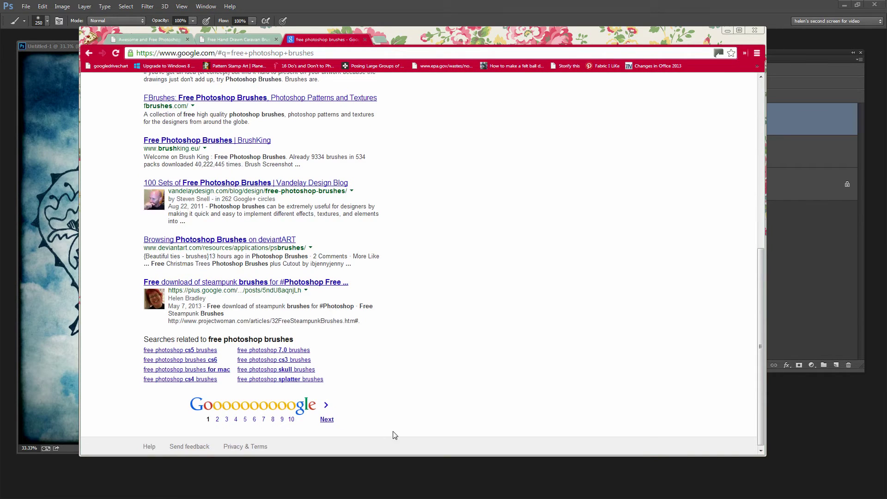
scroll(580, 363, up, 7)
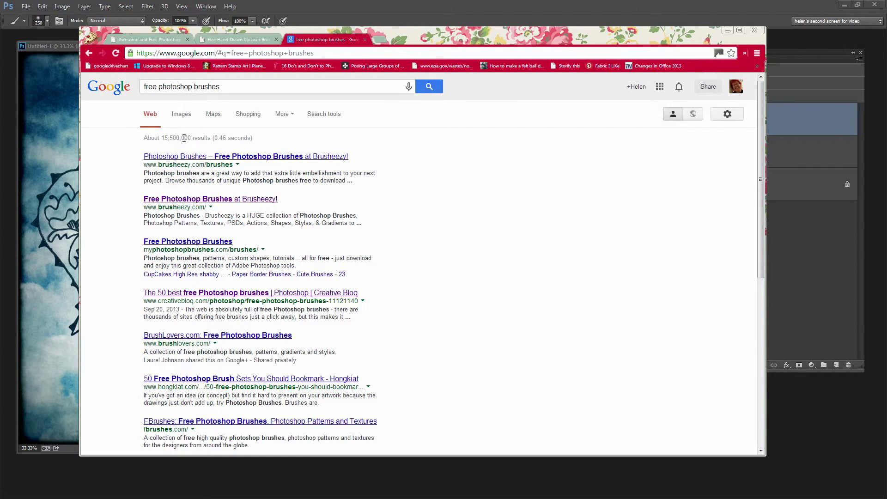
Refine the Google search to "free photoshop brushes trees"
click(232, 86)
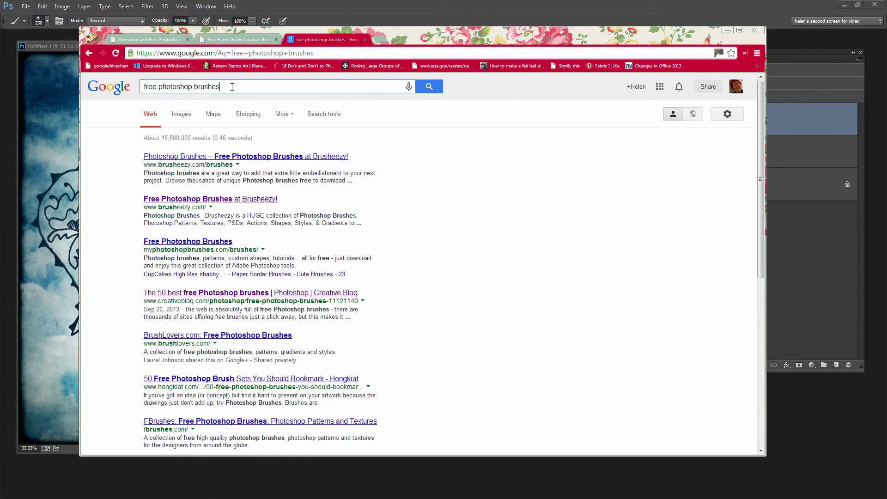
text(tr)
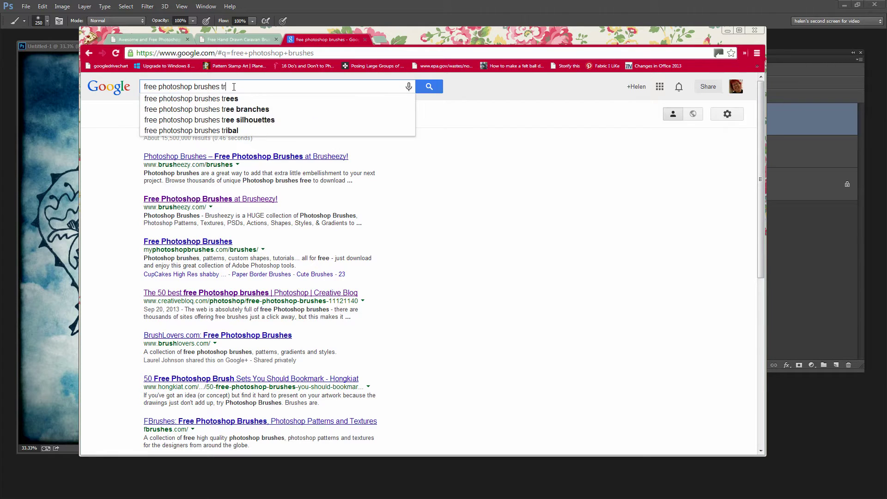
text(ees)
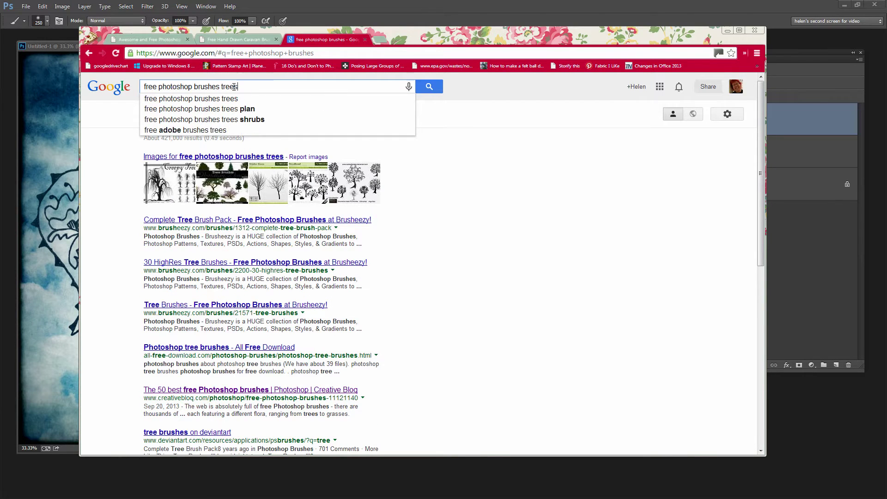
key(Return)
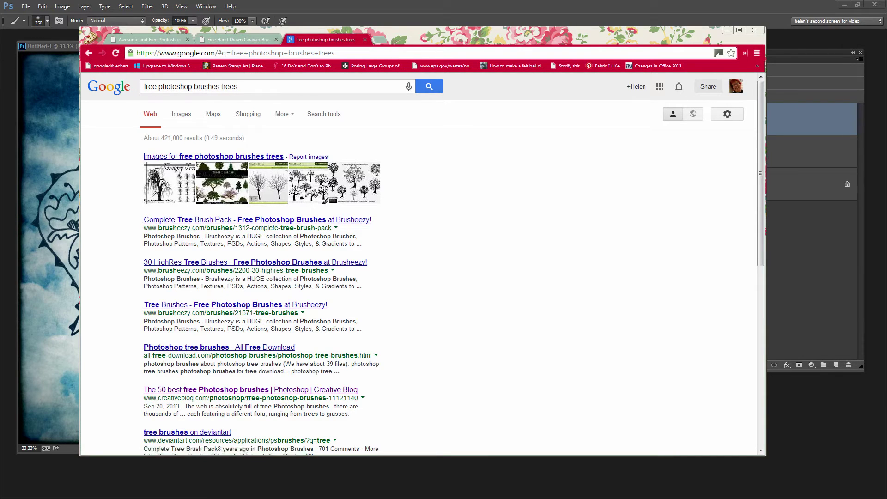
Review the Free Retro Caravan Brushes page and browse the brush sets on the Projectwoman free brushes page
click(240, 39)
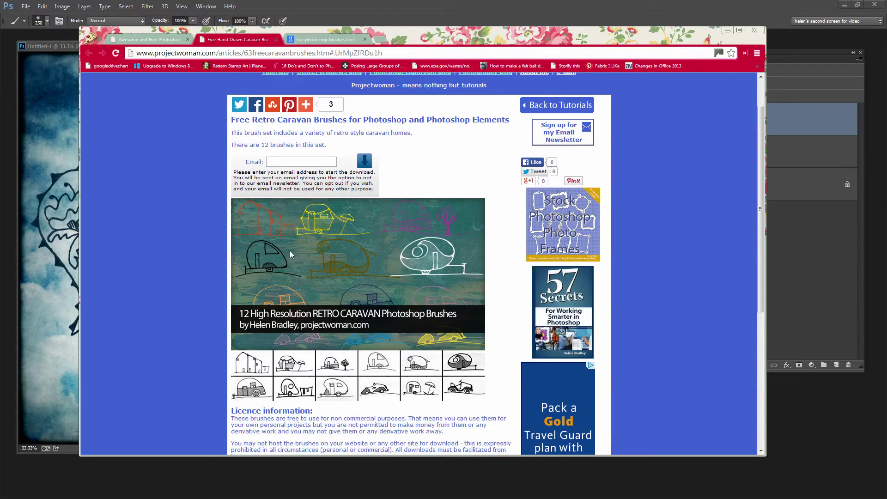
scroll(316, 245, up, 1)
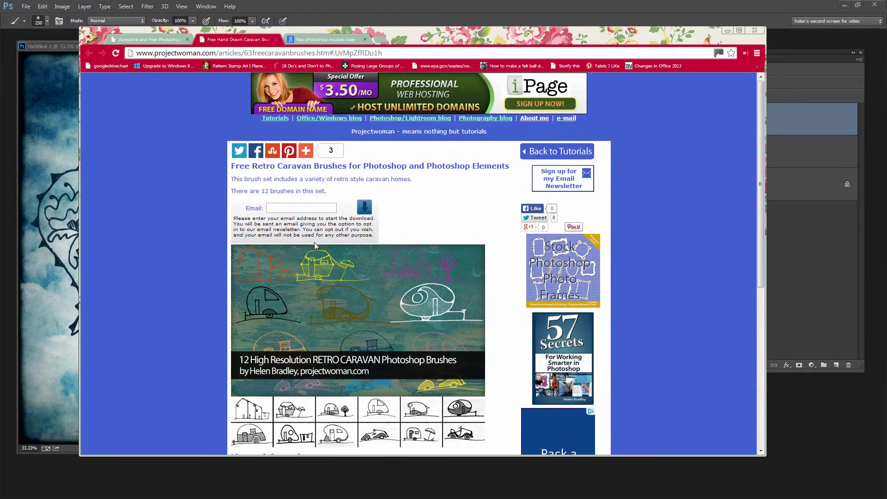
click(144, 41)
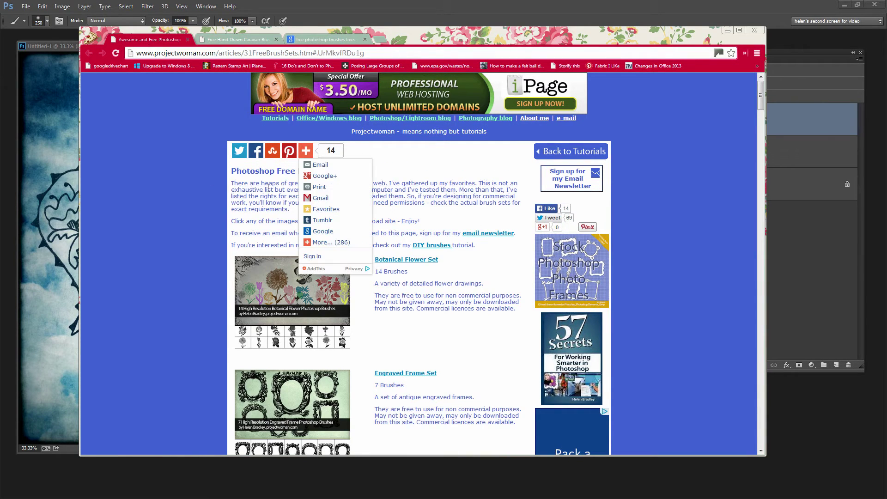
scroll(468, 399, down, 15)
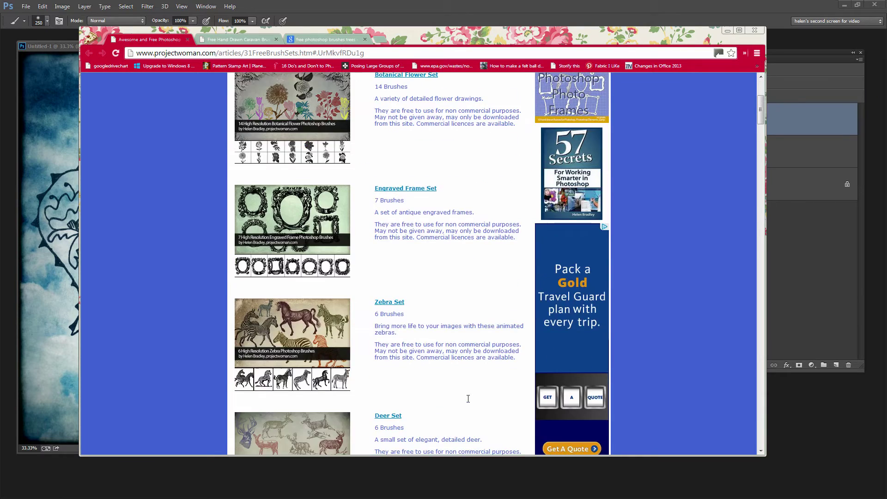
scroll(465, 426, down, 4)
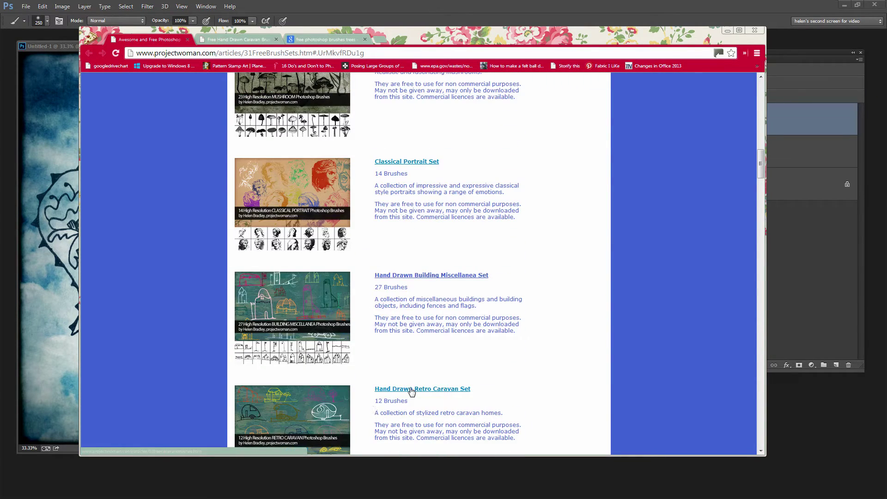
On the Free Retro Caravan Brushes page, enter the e-mail address and start the brush set download
click(226, 42)
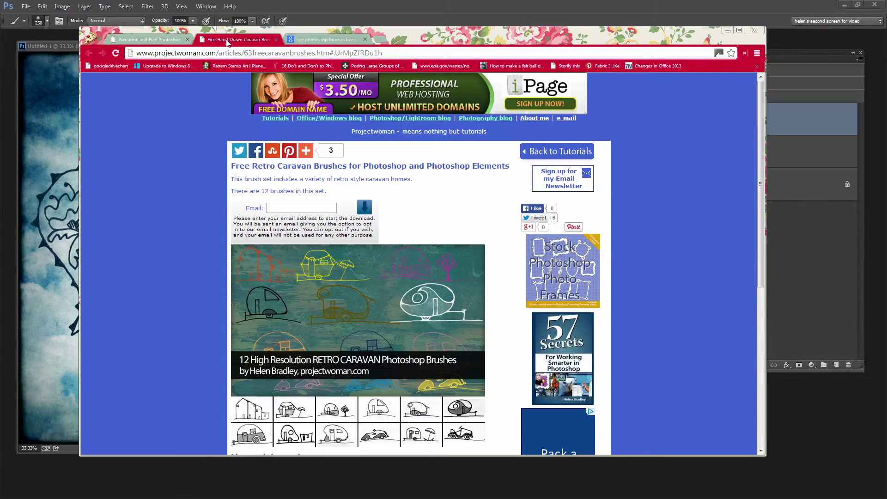
click(285, 209)
text(helen@)
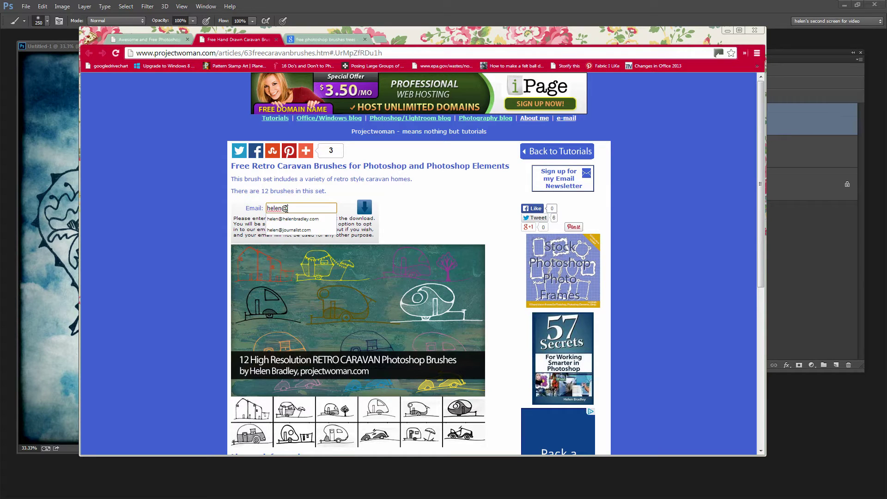
click(290, 218)
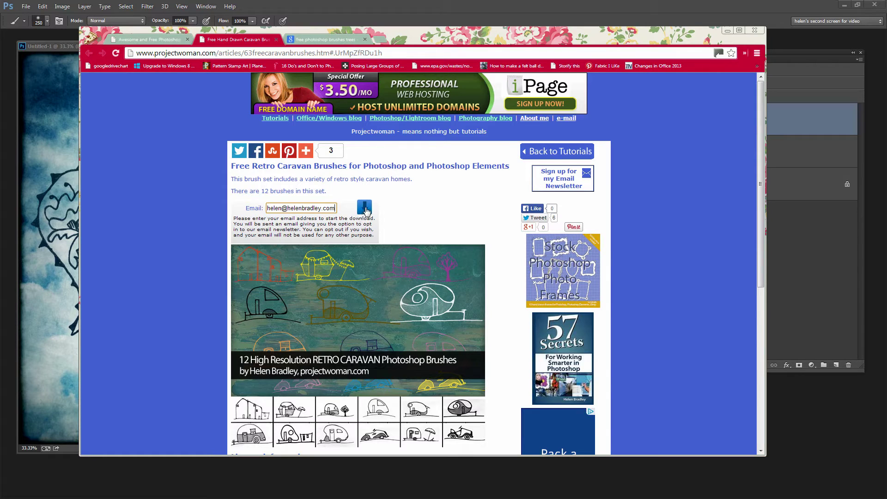
click(365, 210)
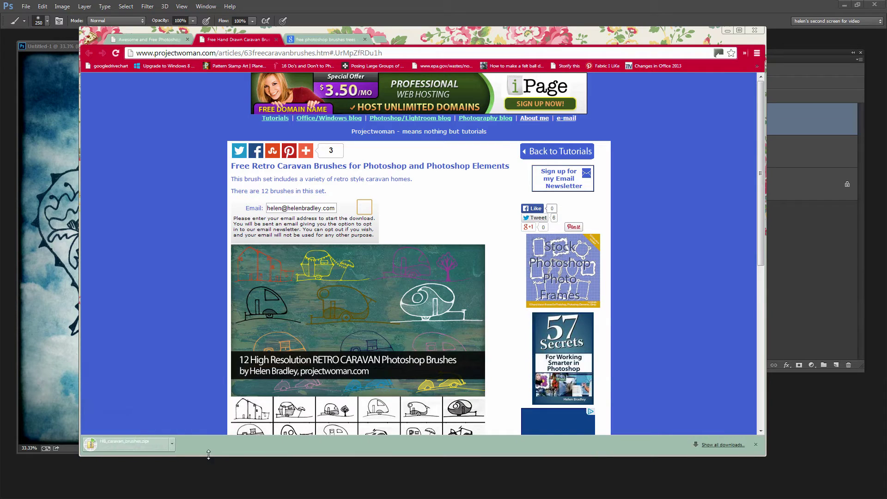
Open the downloaded HB_caravan_brushes.zip and extract all its files to the HB_caravan_brushes folder in Downloads
click(127, 444)
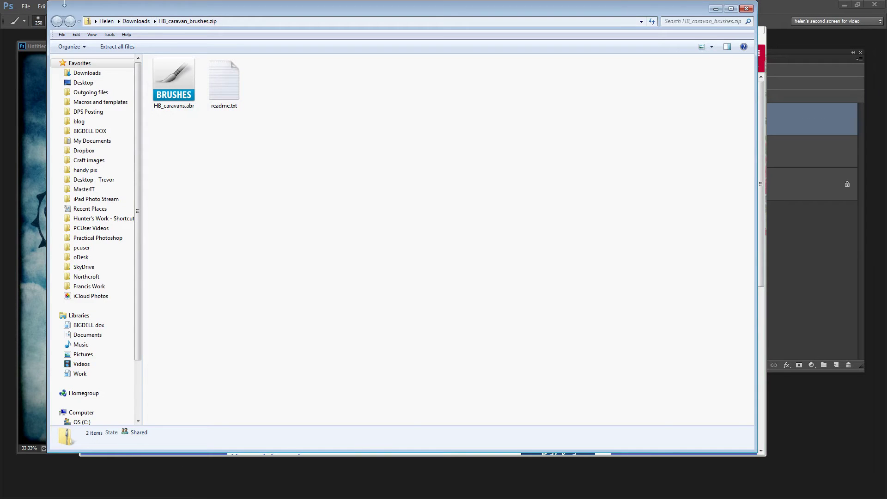
drag(52, 4, 330, 200)
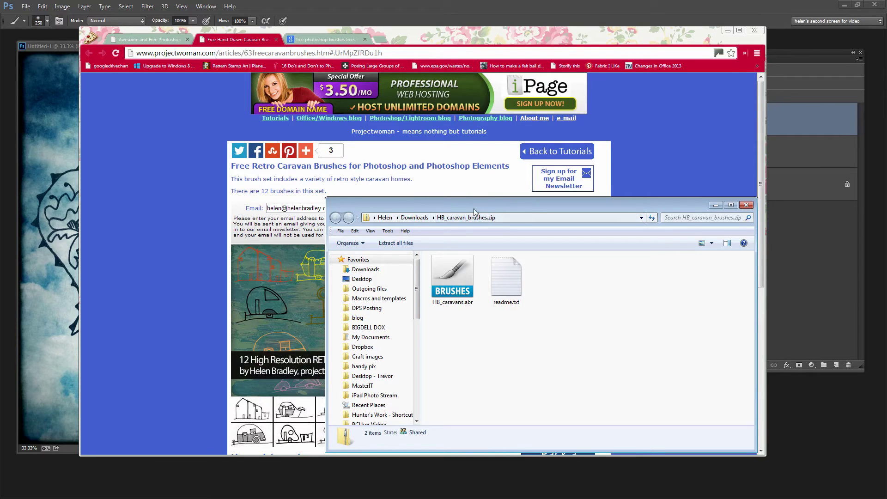
drag(473, 208, 429, 129)
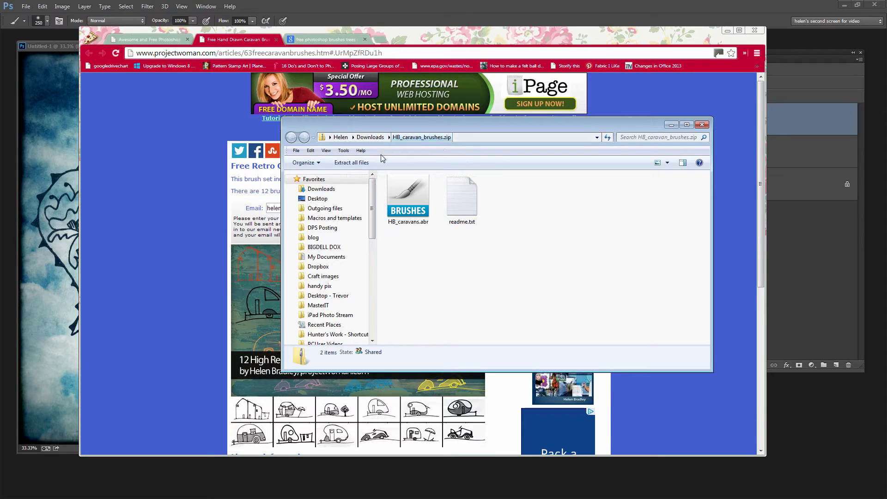
click(354, 163)
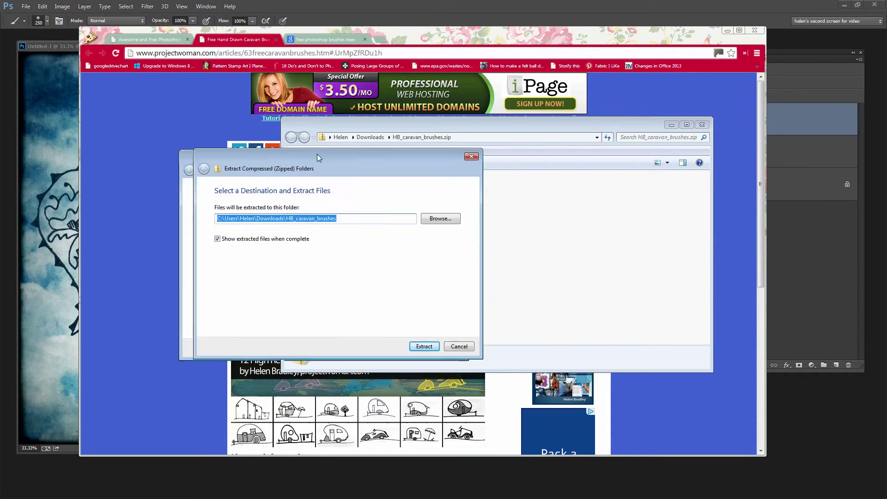
drag(355, 167, 568, 144)
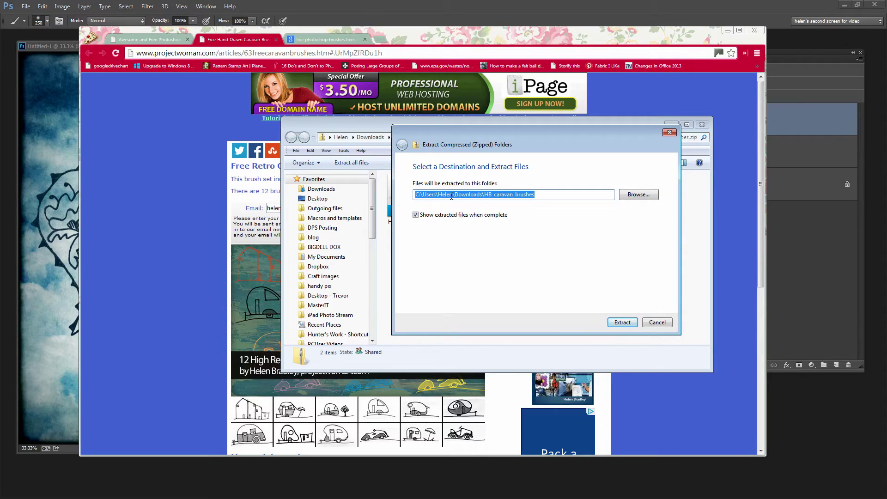
click(621, 323)
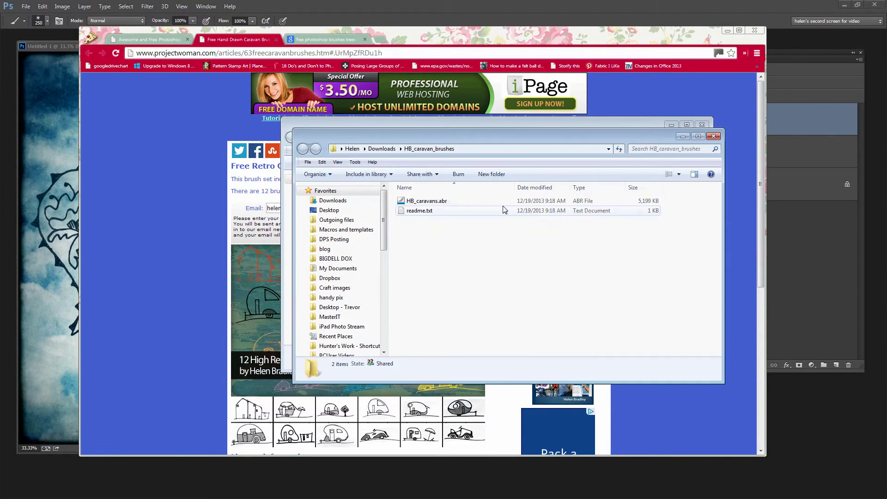
Close the zip archive window and minimize the browser, keeping the extracted HB_caravan_brushes folder open over Photoshop
drag(644, 126, 596, 116)
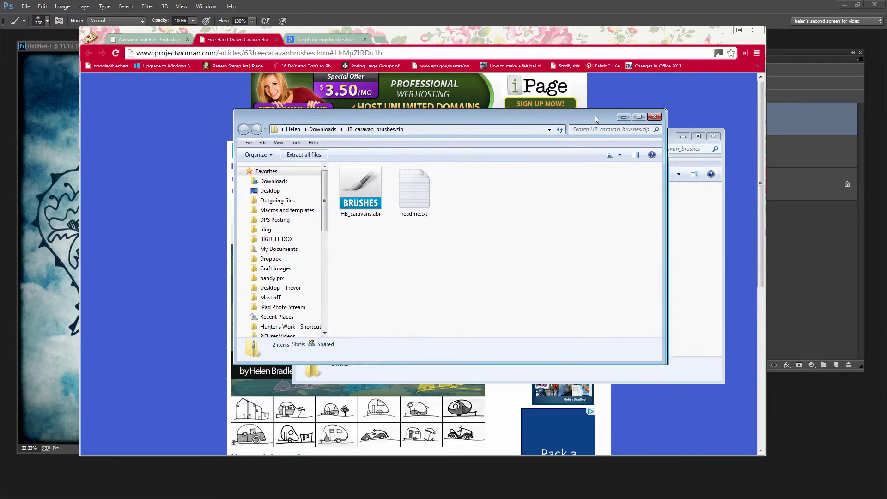
click(646, 121)
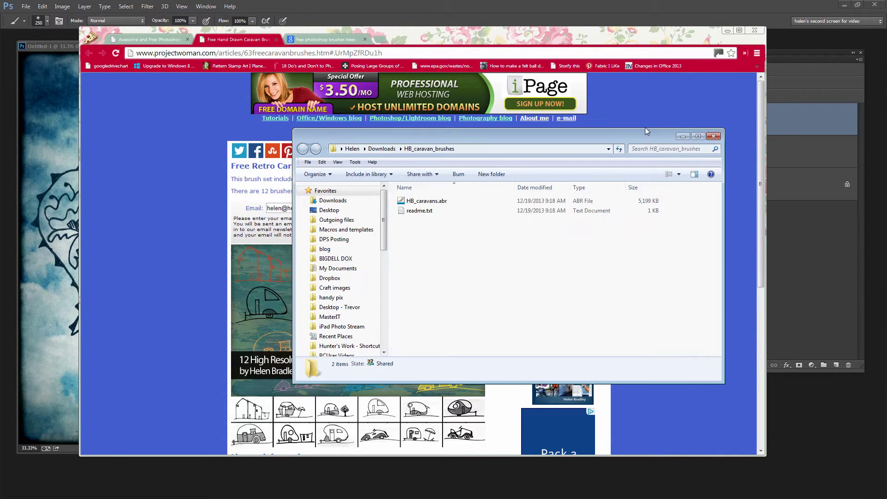
click(728, 32)
click(727, 32)
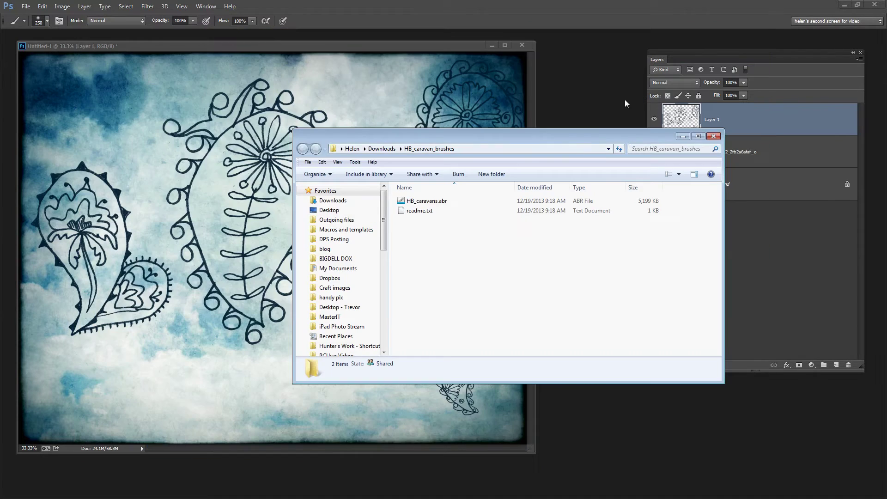
Reposition and enlarge the HB_caravan_brushes folder window, and copy the HB_caravans.abr file
drag(452, 108, 477, 74)
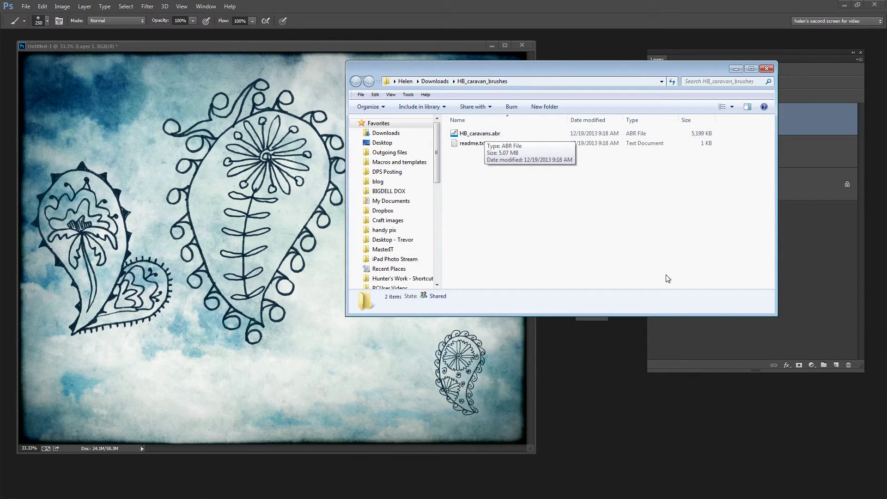
drag(773, 313, 815, 396)
click(474, 134)
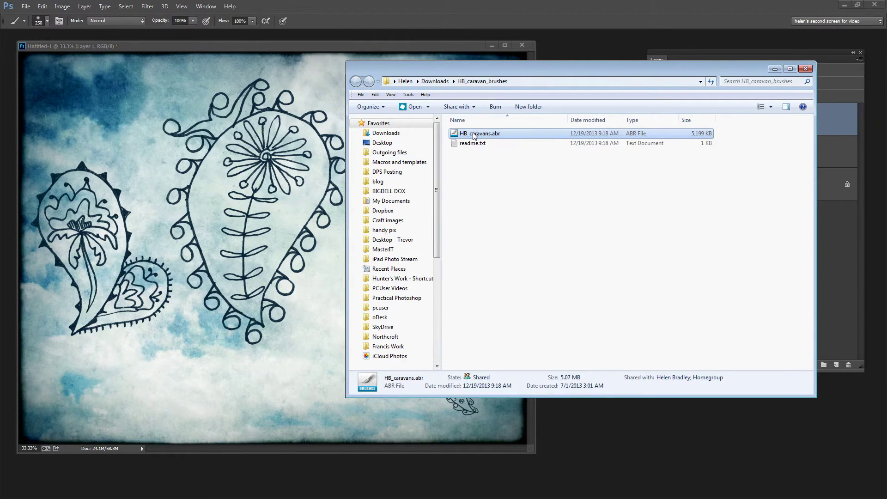
right_click(473, 134)
click(375, 321)
Browse the C: drive to the user's profile folder under Users, and open its AppData\Roaming folder
drag(437, 201, 436, 312)
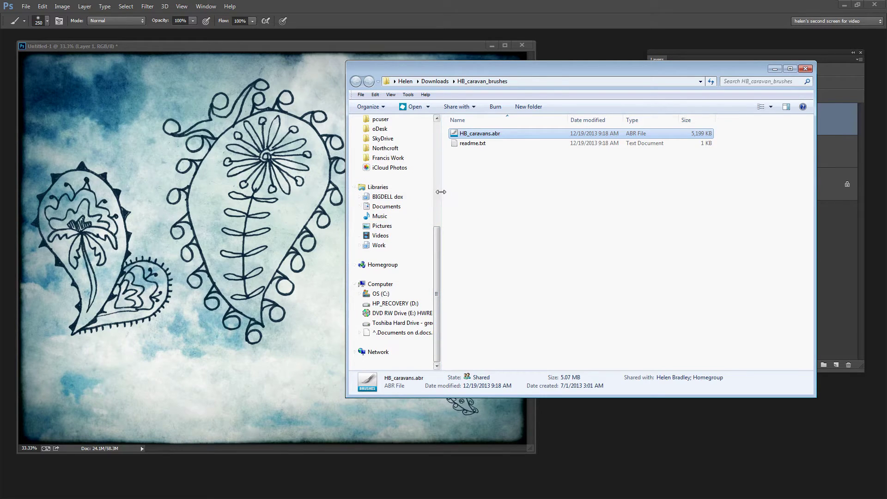
drag(441, 192, 468, 194)
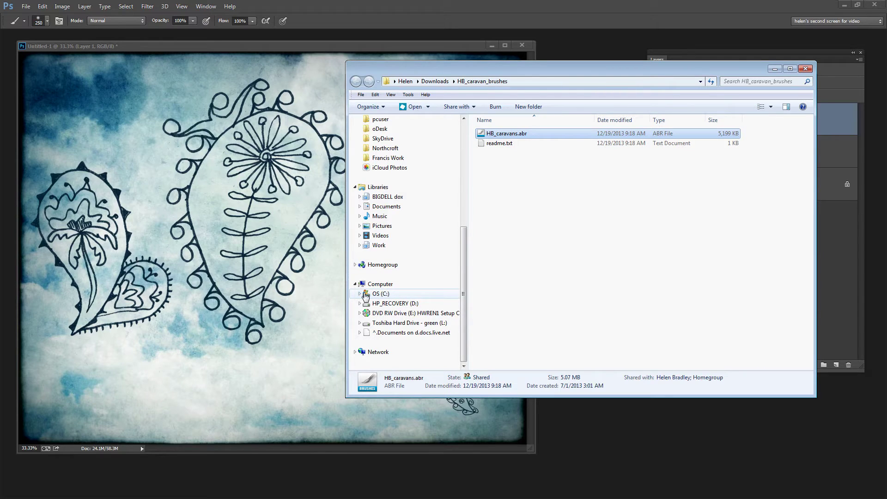
click(365, 296)
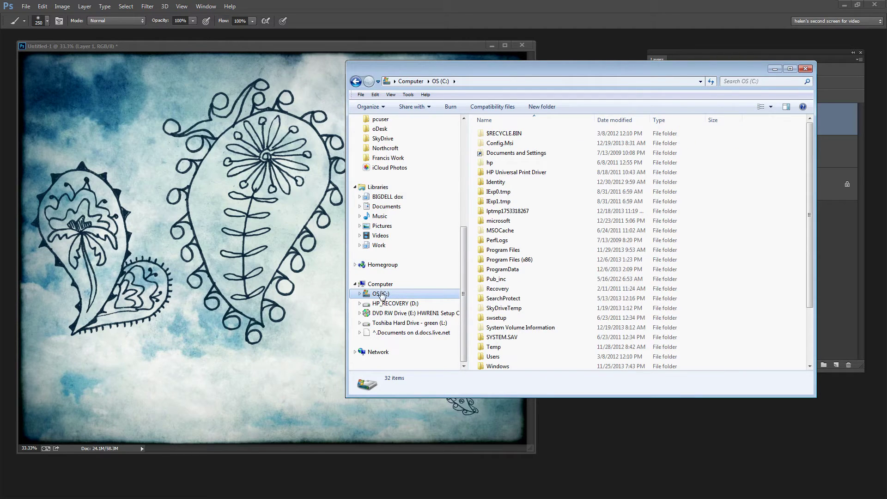
double_click(492, 358)
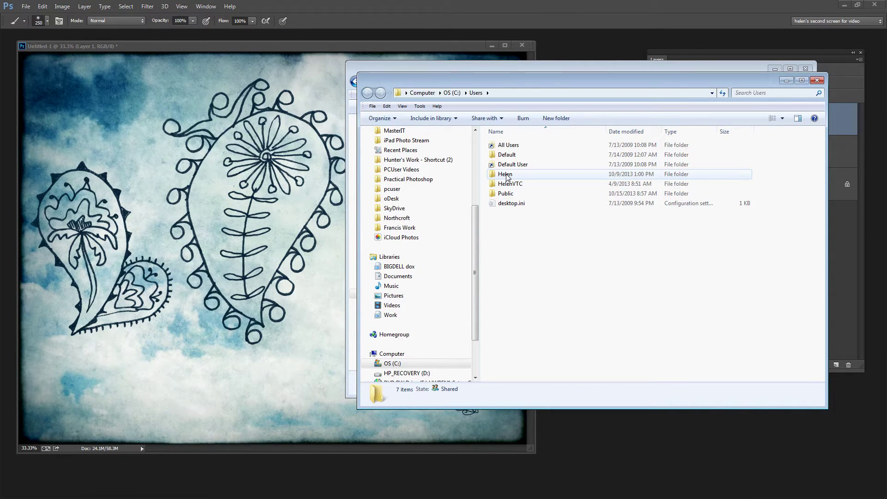
double_click(506, 175)
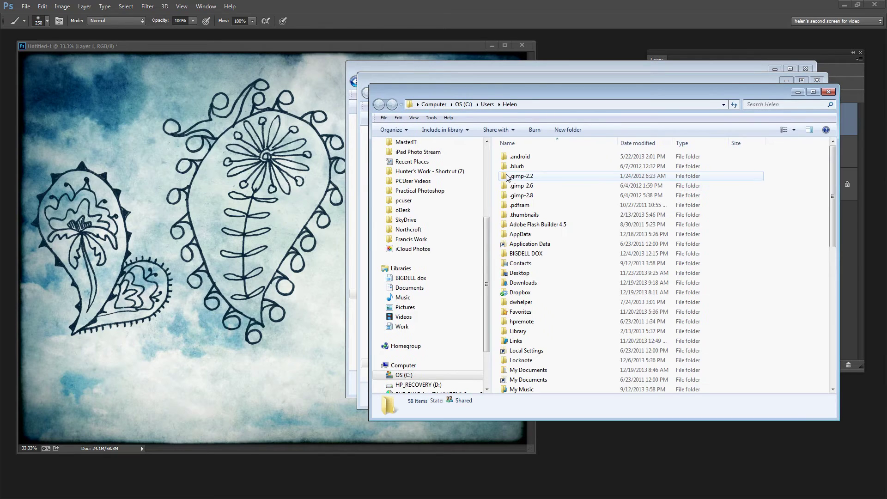
drag(470, 97, 405, 70)
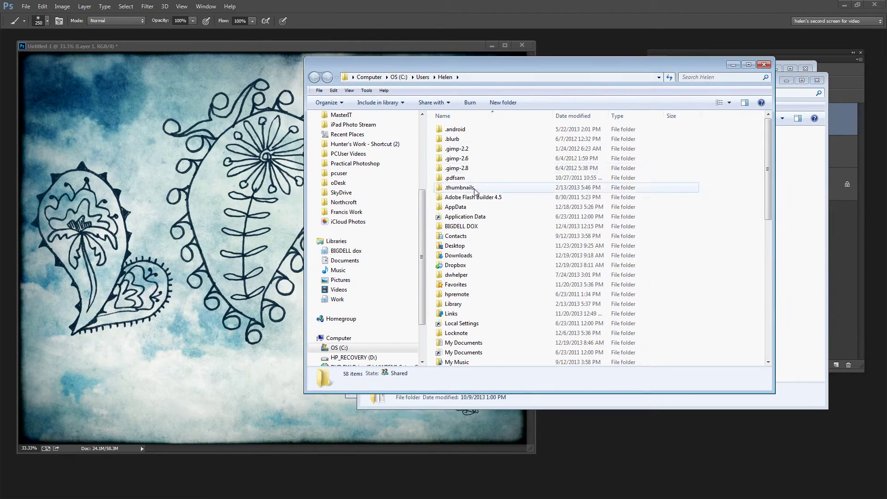
double_click(460, 210)
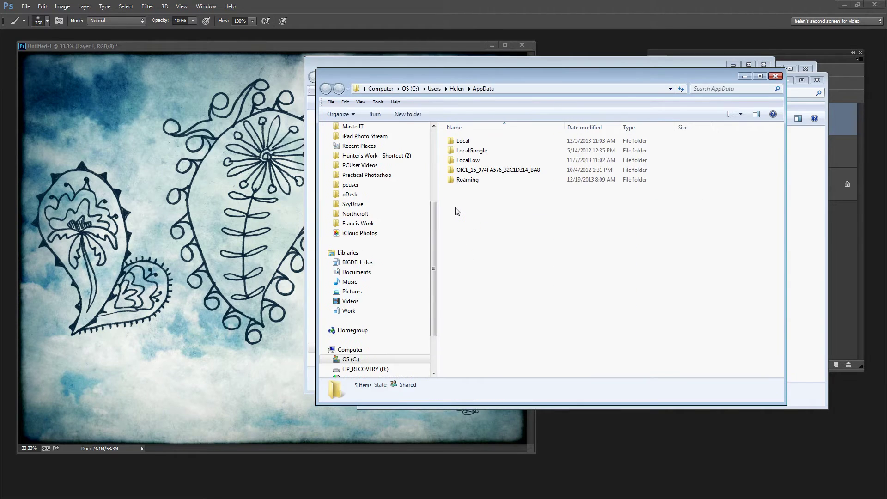
double_click(468, 180)
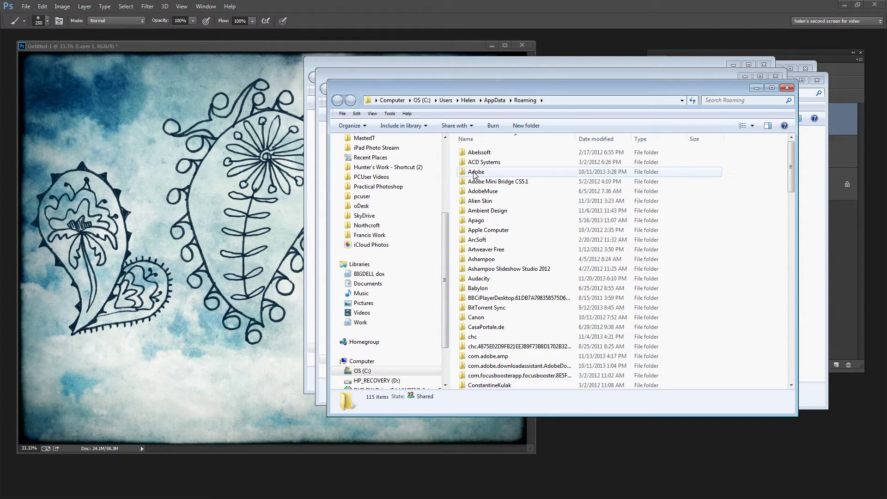
From Roaming, open the Brushes presets folder at Adobe\Adobe Photoshop CC\Presets\Brushes
double_click(474, 172)
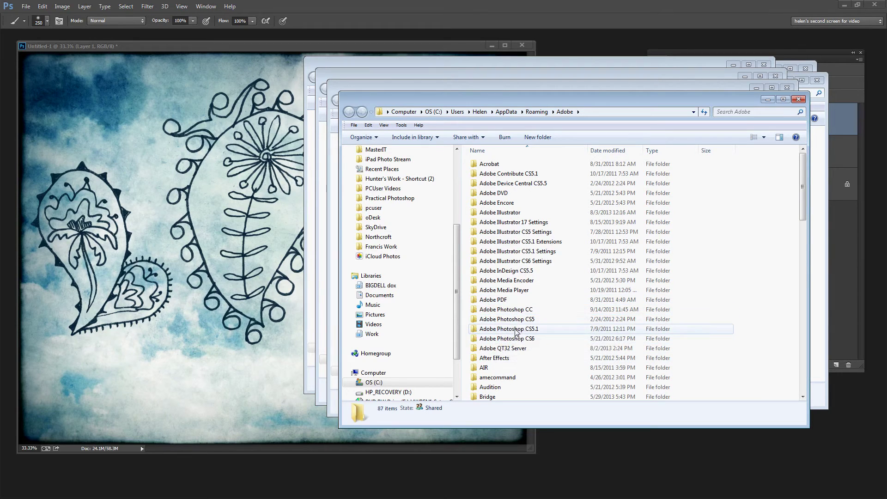
double_click(495, 310)
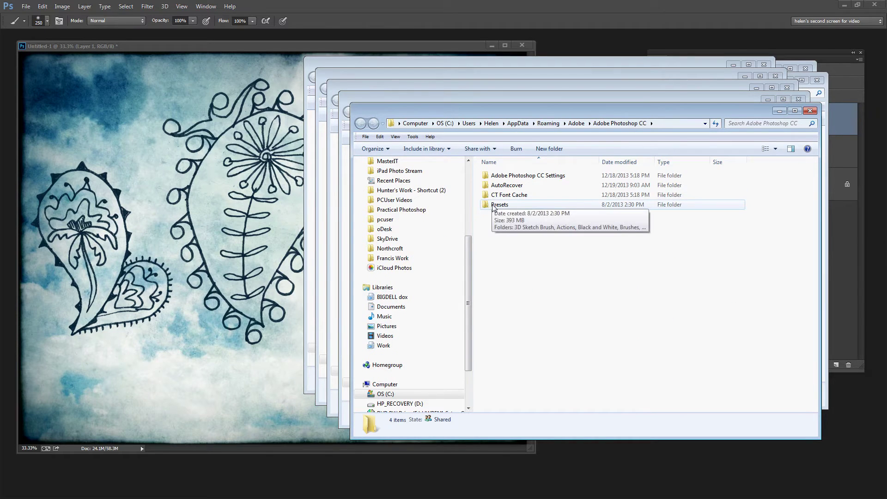
double_click(496, 205)
double_click(509, 218)
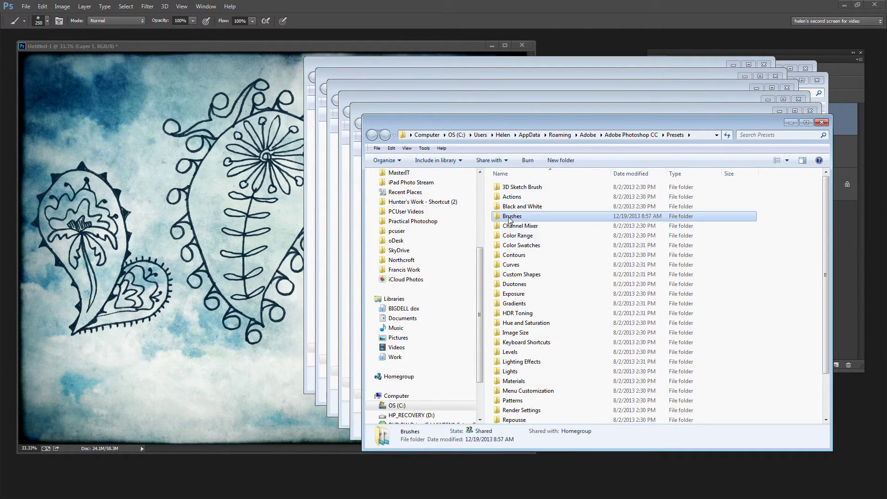
Paste the copied HB_caravans.abr file into the Photoshop CC Brushes presets folder
drag(496, 126, 320, 121)
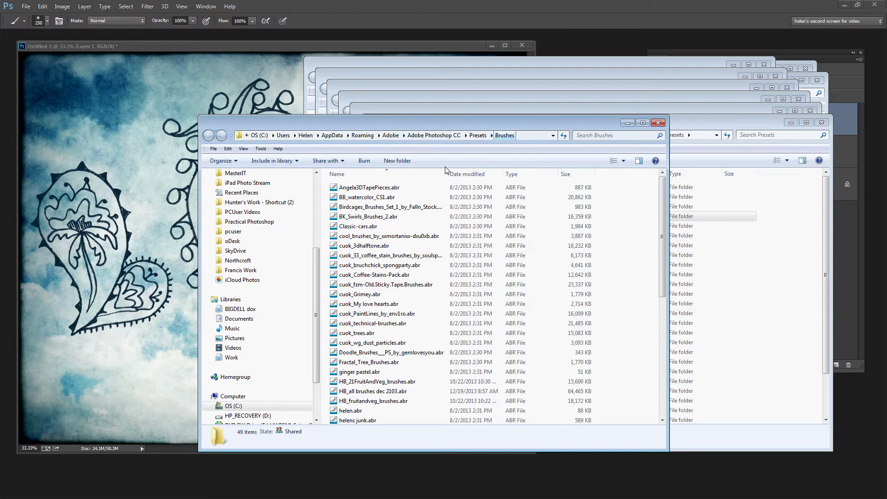
drag(664, 197, 662, 285)
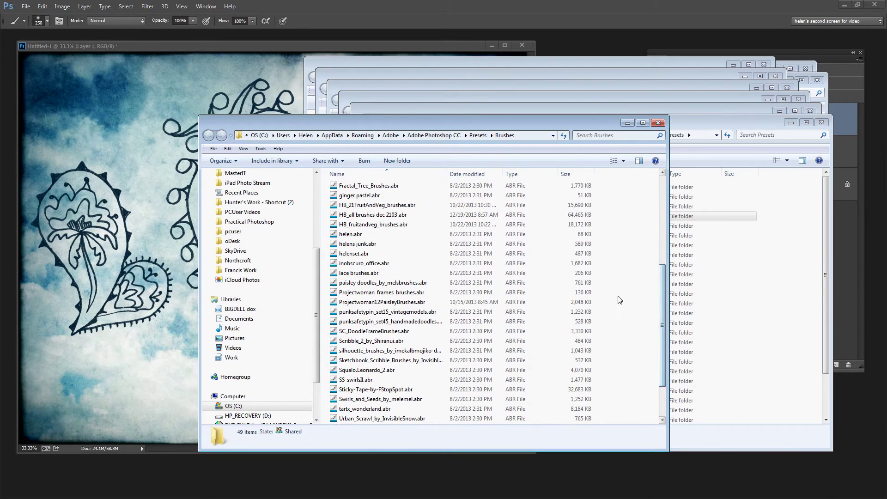
right_click(616, 297)
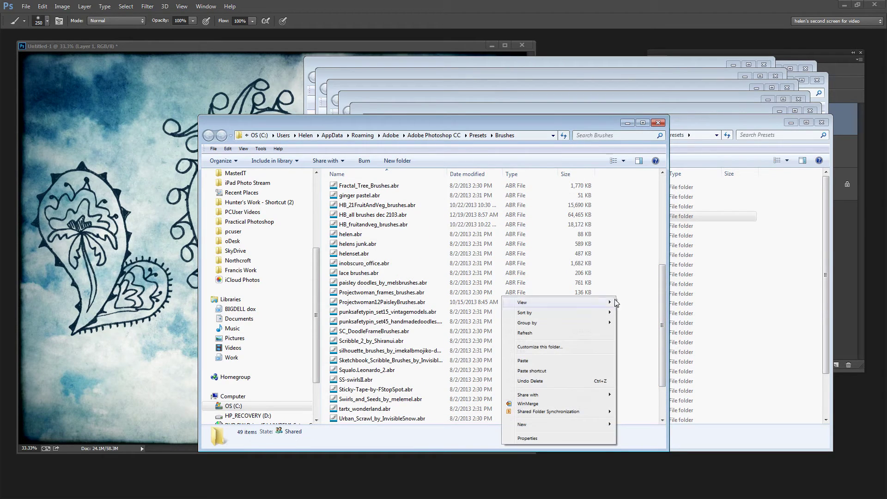
click(522, 360)
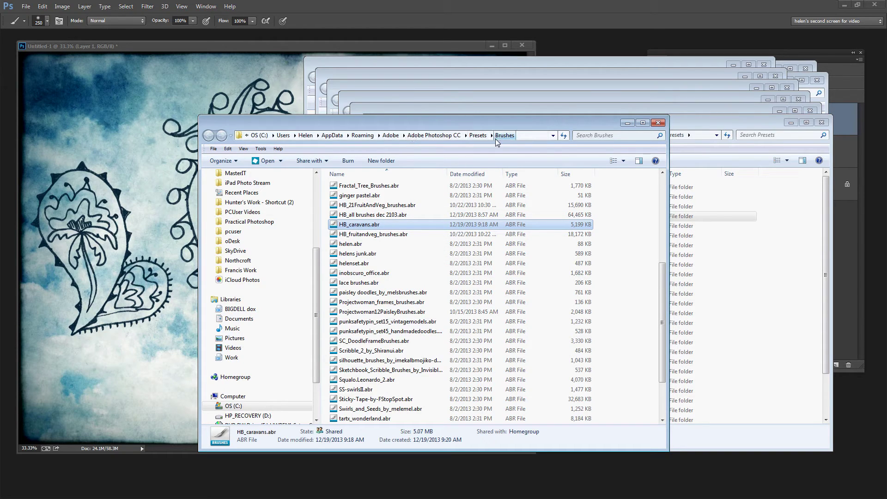
Close all the open folder windows to return to Photoshop
click(658, 123)
click(822, 123)
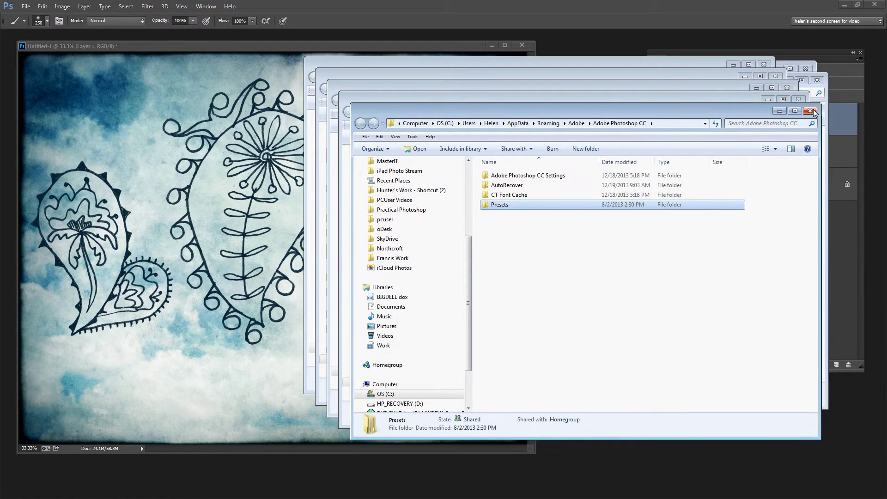
click(810, 111)
click(799, 100)
click(787, 88)
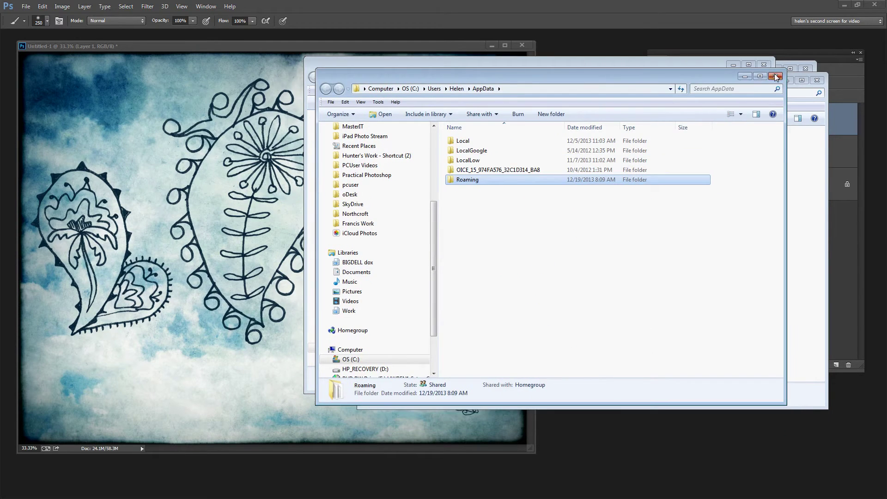
click(776, 77)
click(817, 80)
click(817, 80)
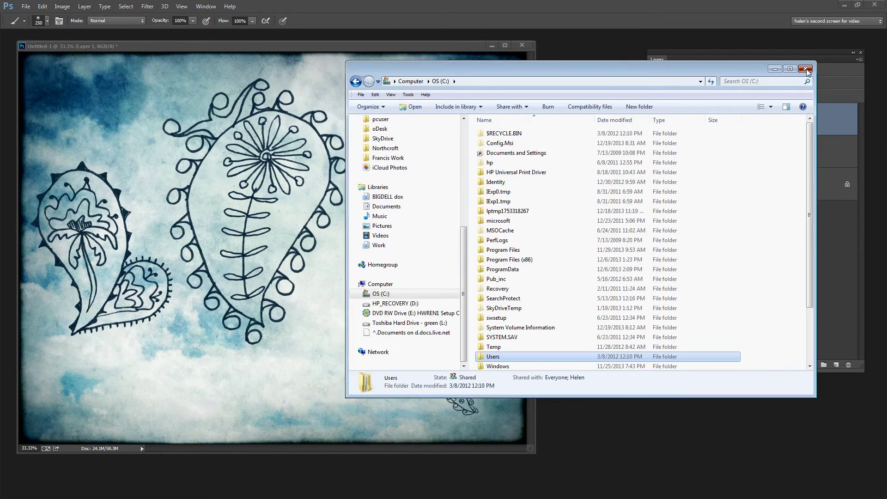
click(805, 68)
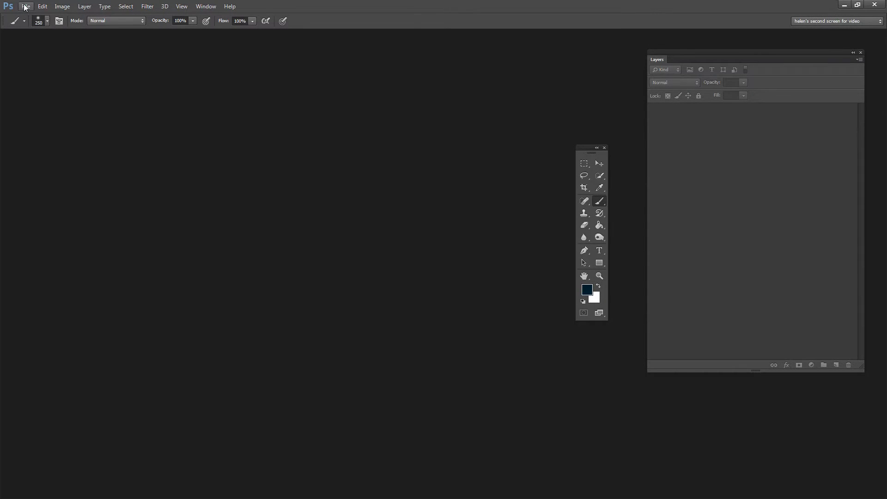
Create a new 11 x 8.5 inch RGB document at 300 pixels/inch with a white background, and reposition its window
click(25, 7)
click(31, 18)
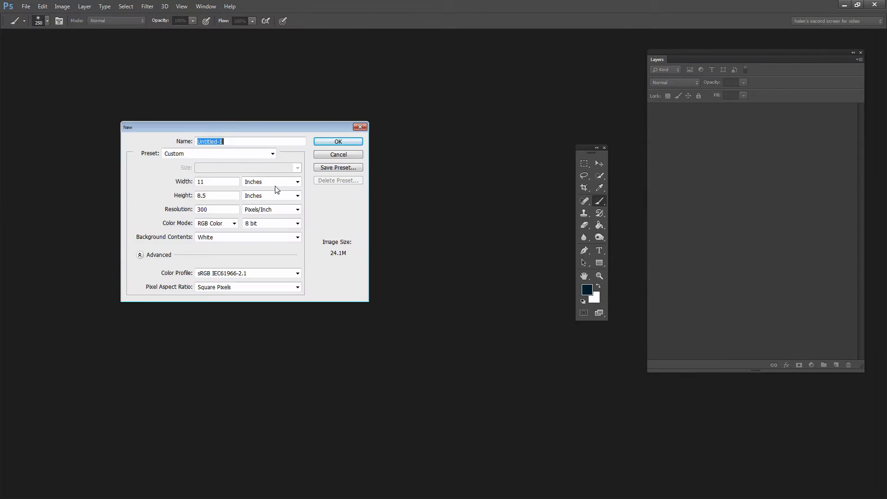
click(336, 146)
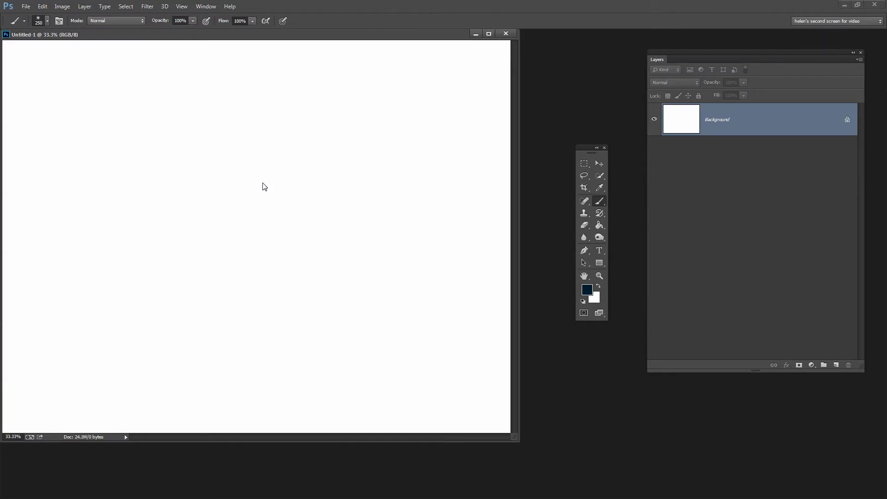
drag(168, 36, 185, 54)
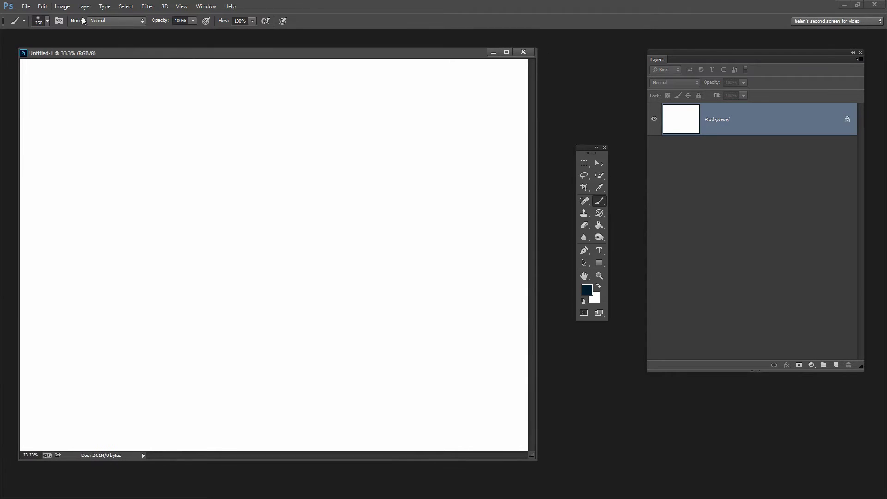
click(26, 6)
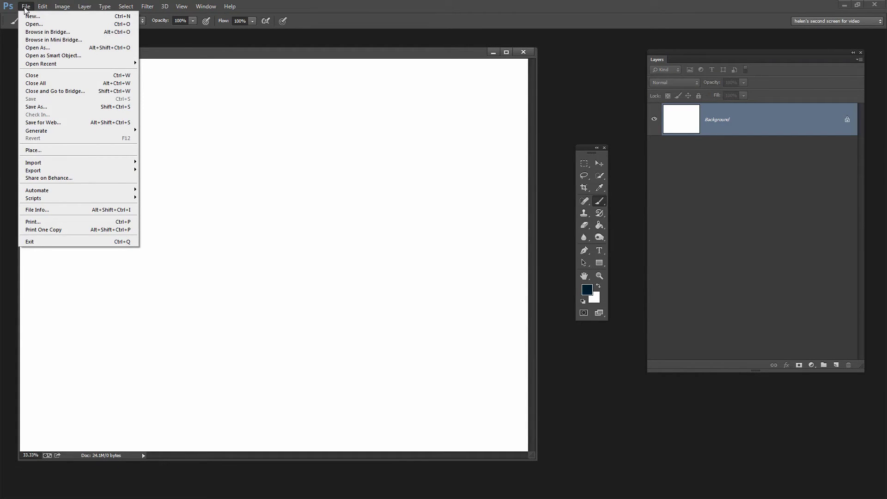
click(37, 152)
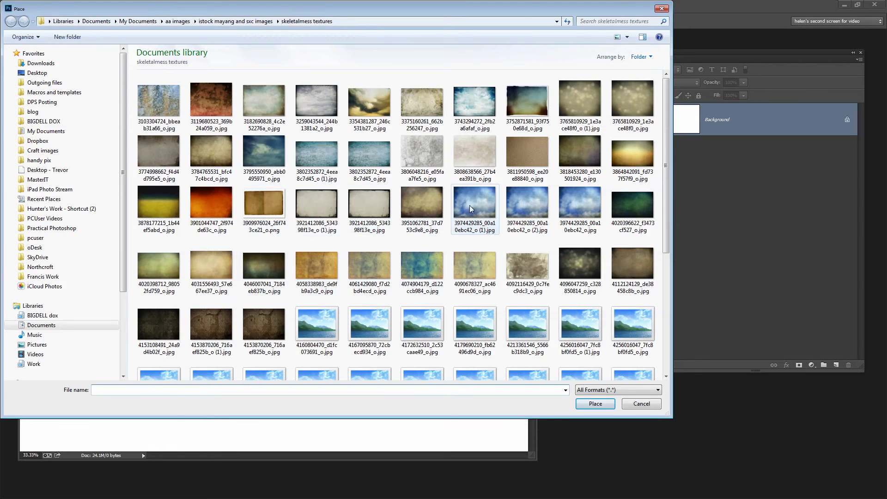
click(471, 204)
click(600, 405)
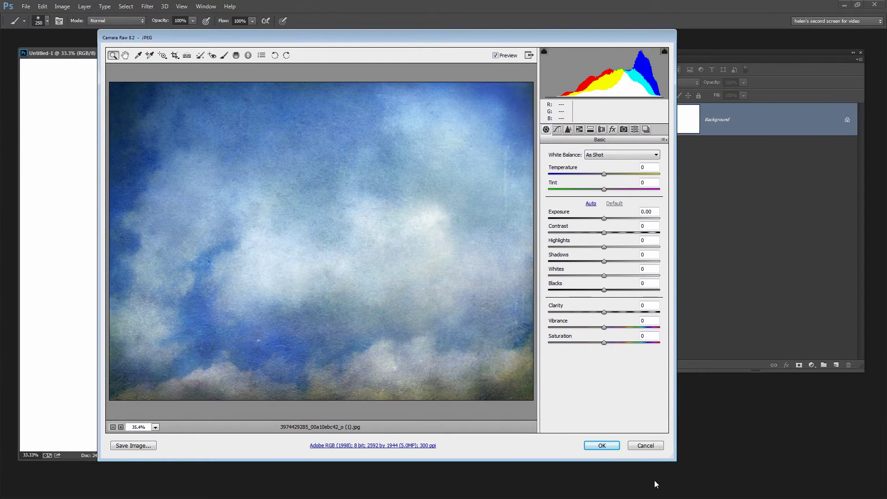
click(601, 446)
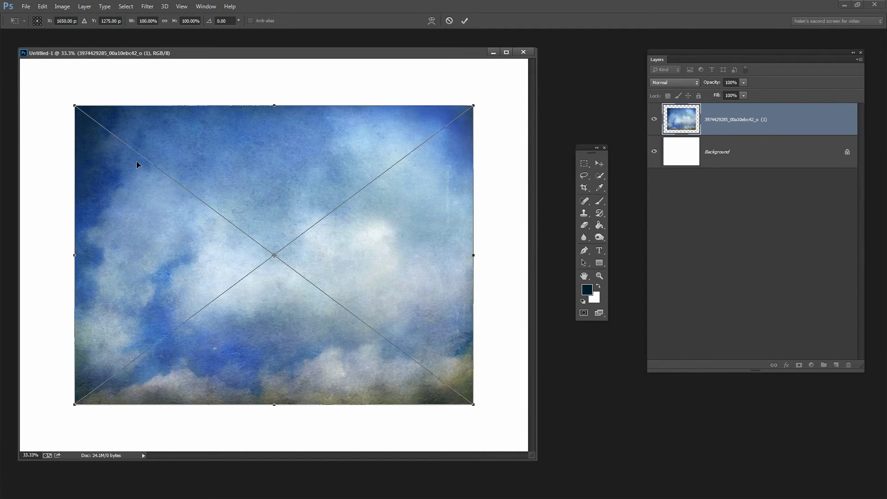
Stretch the placed sky texture to cover the whole canvas, commit the placement, and add a new empty layer above it
drag(136, 161, 81, 117)
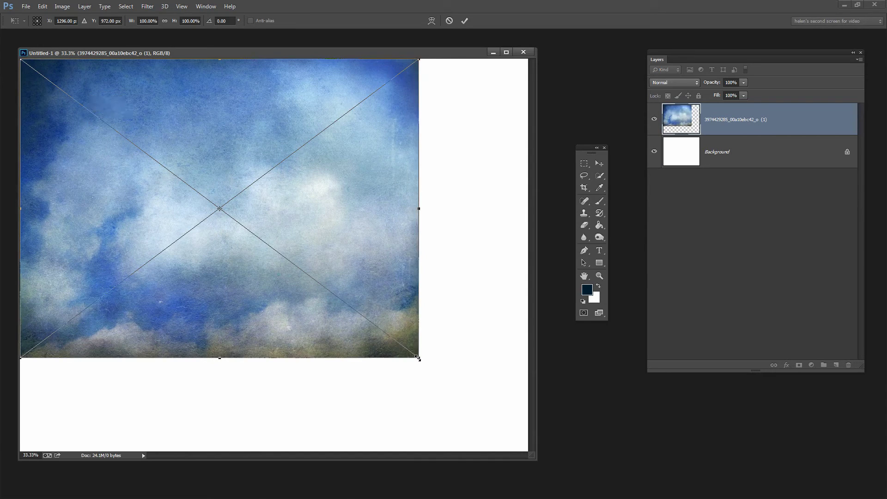
drag(419, 357, 528, 451)
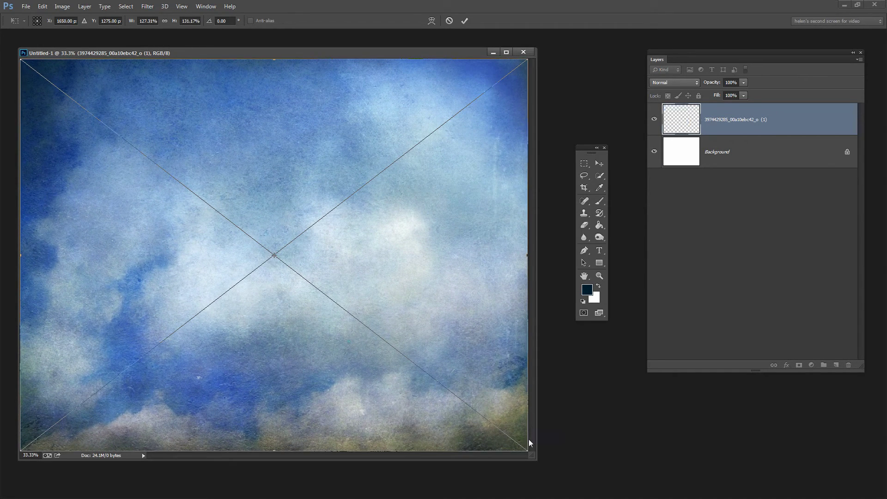
key(Return)
key(b)
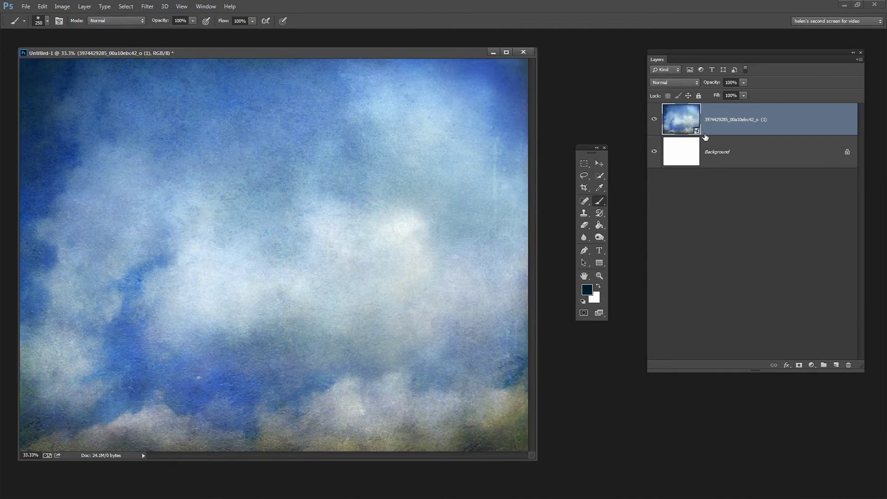
click(835, 365)
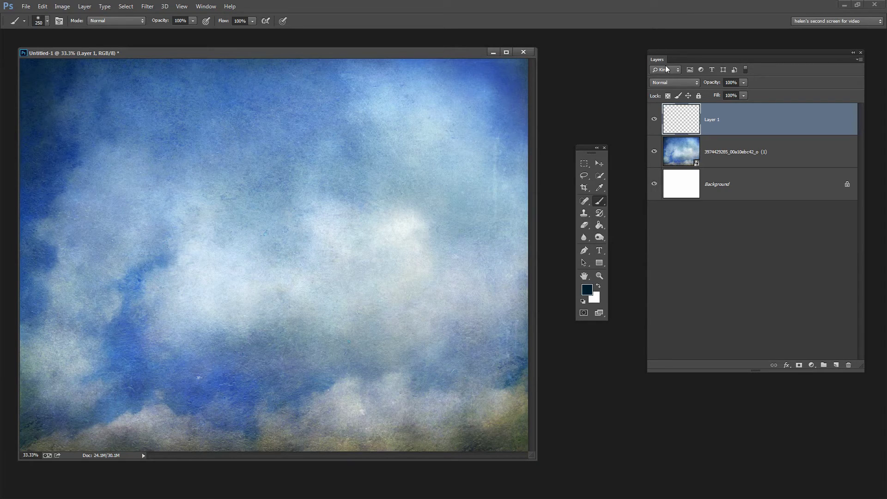
click(206, 7)
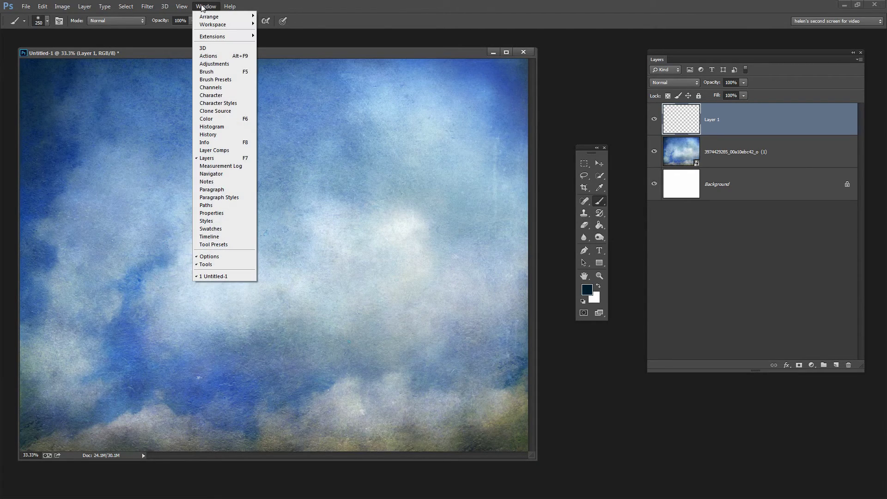
click(698, 62)
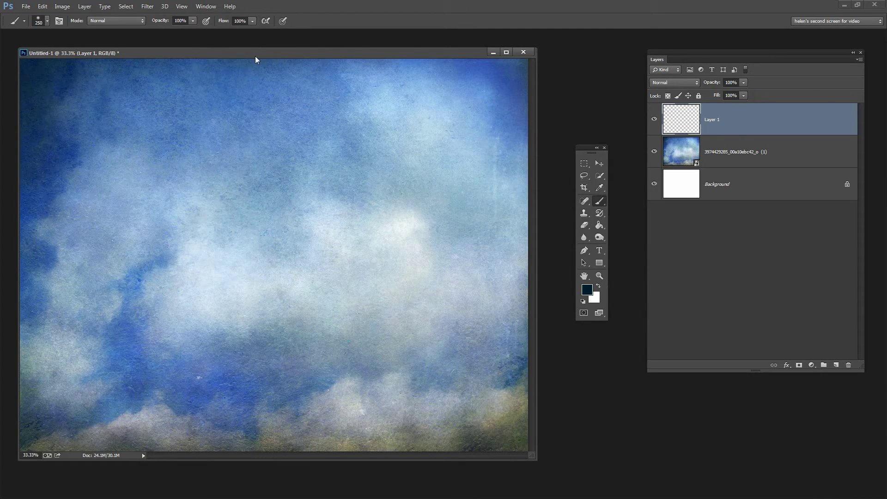
Choose the Brush Tool and append the HB_caravans brush set to the current brushes
right_click(600, 203)
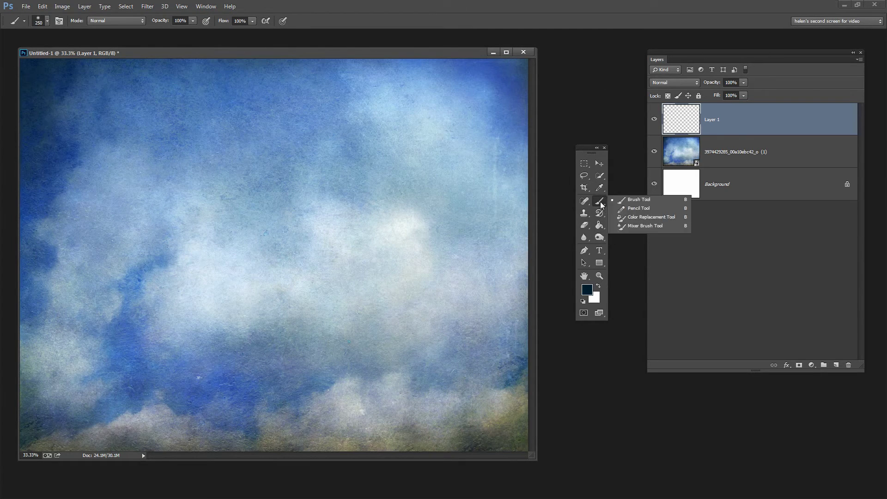
click(623, 199)
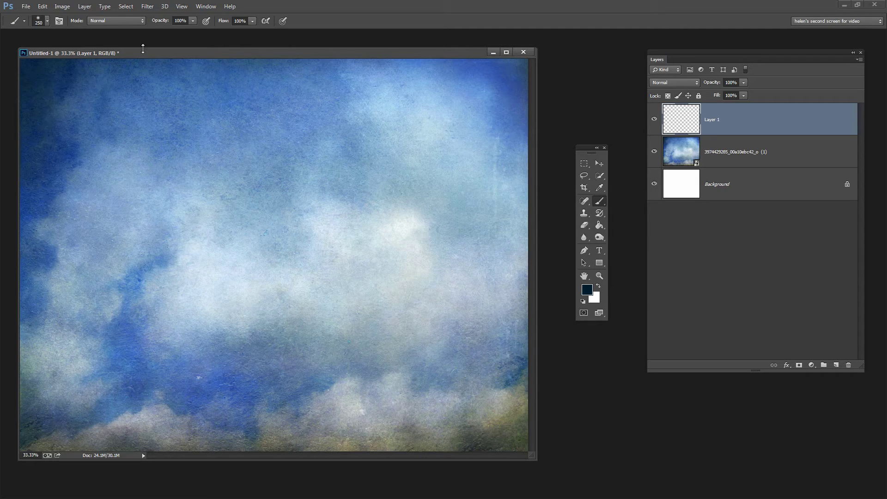
click(48, 20)
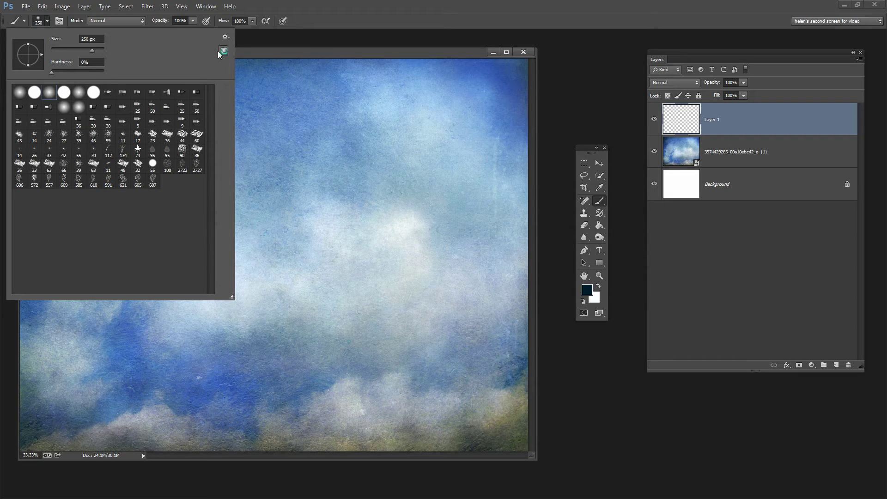
click(229, 38)
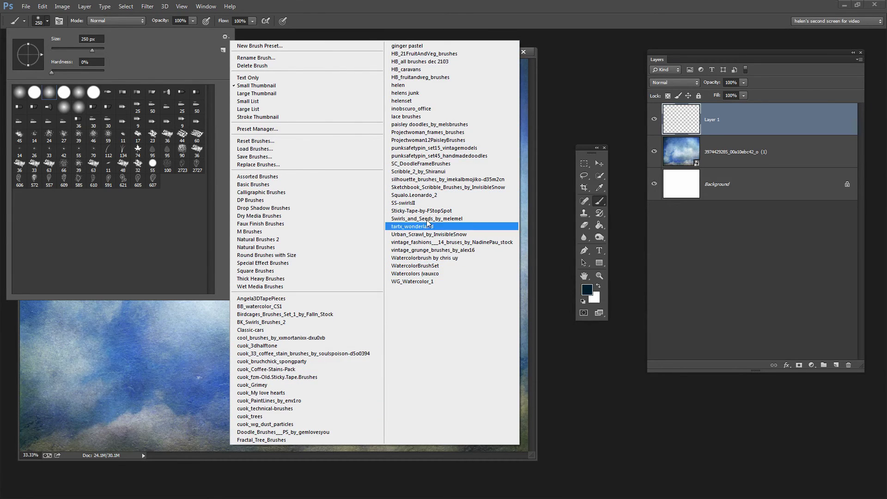
click(415, 70)
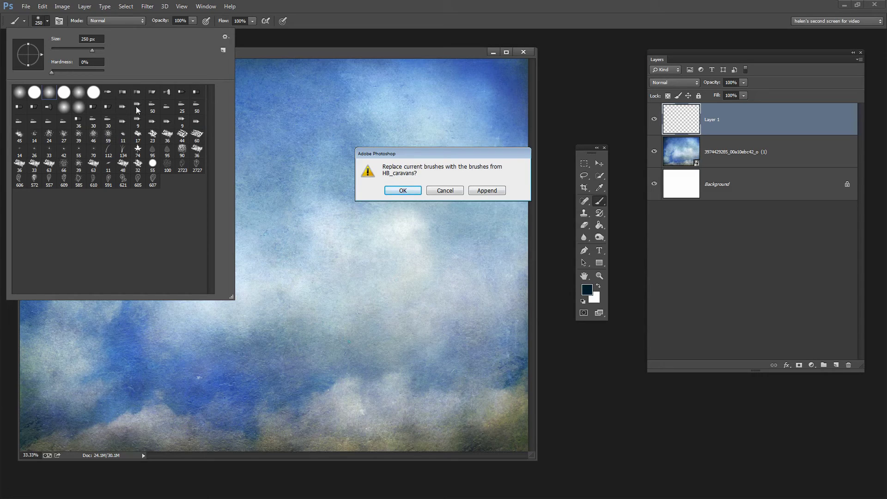
click(487, 190)
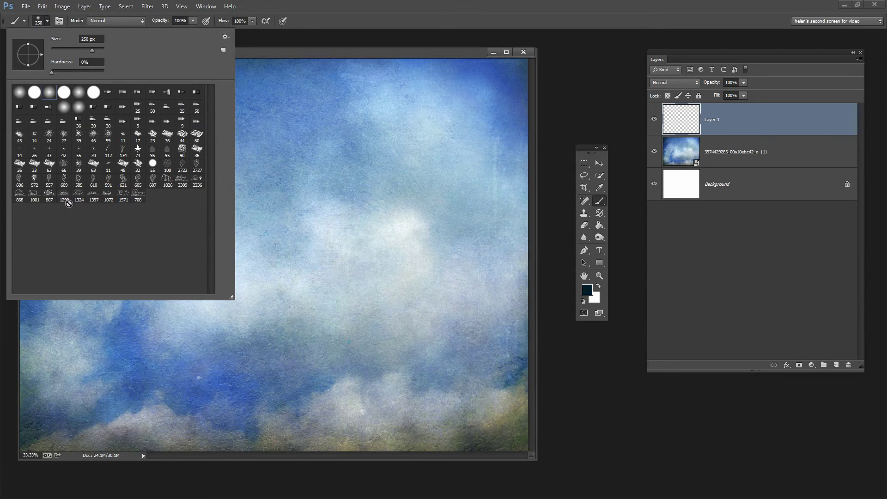
Select the 2309 px caravan brush with the bunting and umbrella from the newly loaded set
click(49, 193)
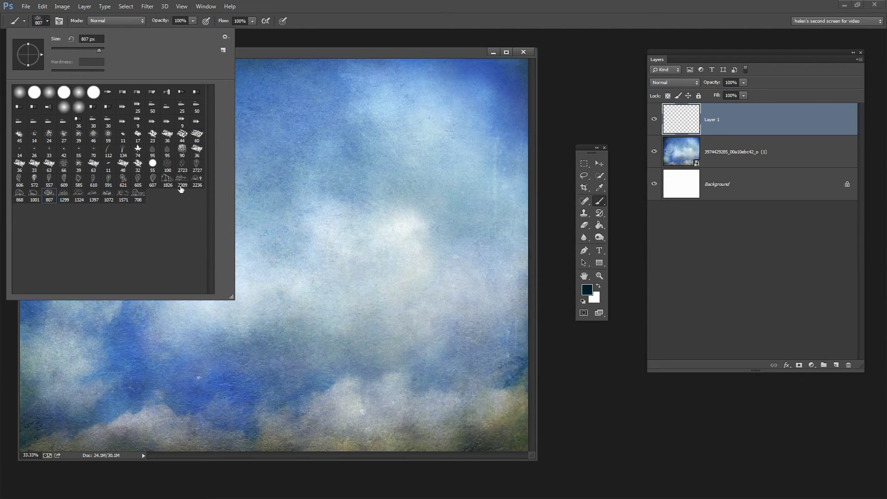
click(182, 181)
click(308, 54)
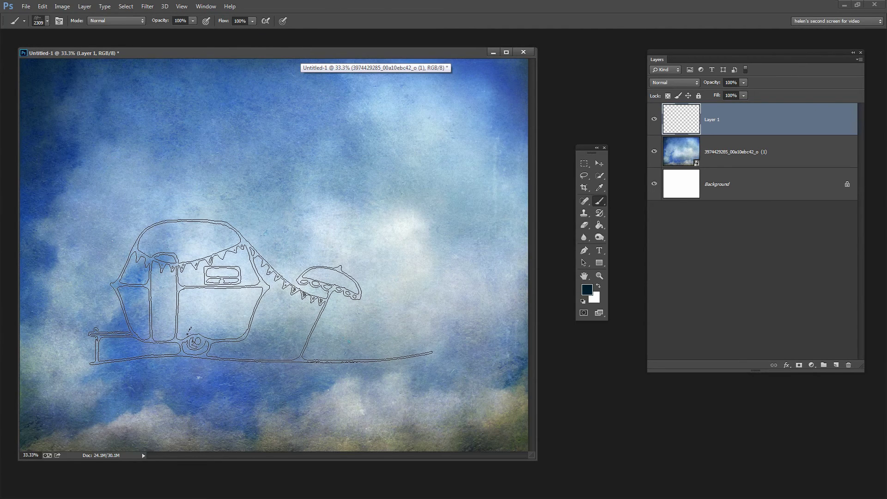
Preview the caravan brush over the canvas at 1800 px and at 5000 px
key(bracketleft)
key(bracketleft)
key(bracketleft)
key(bracketleft)
key(bracketleft)
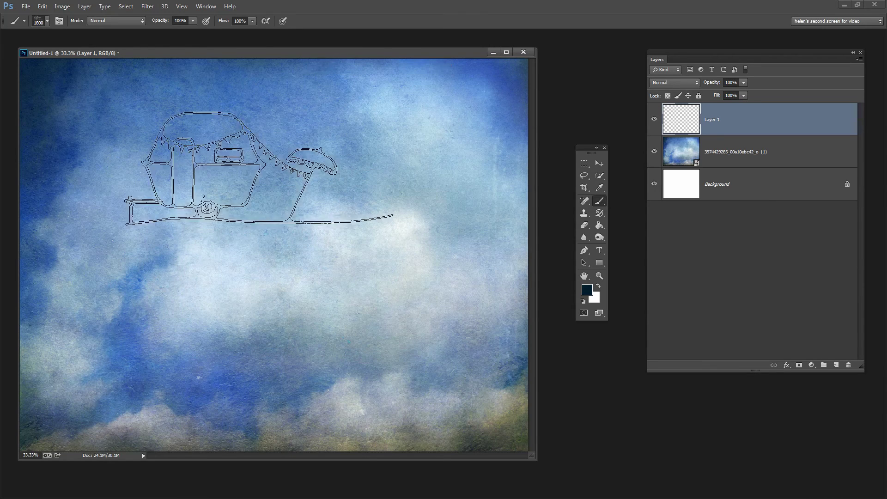
click(46, 21)
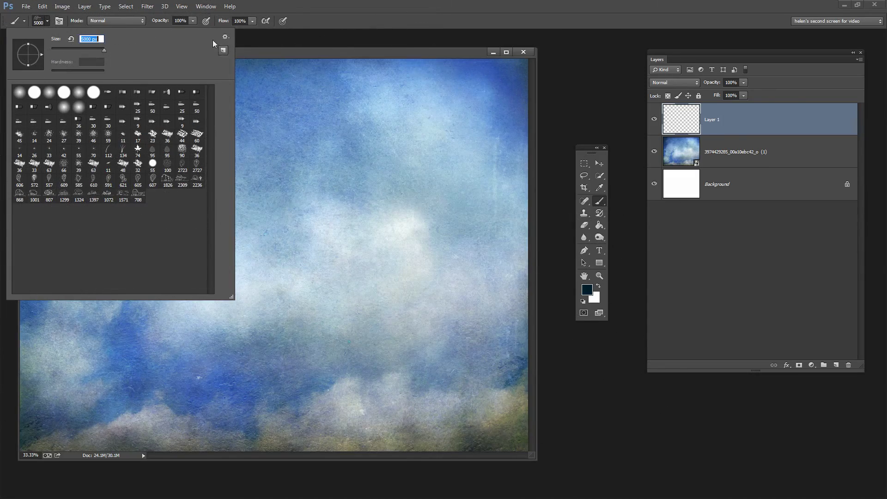
click(297, 52)
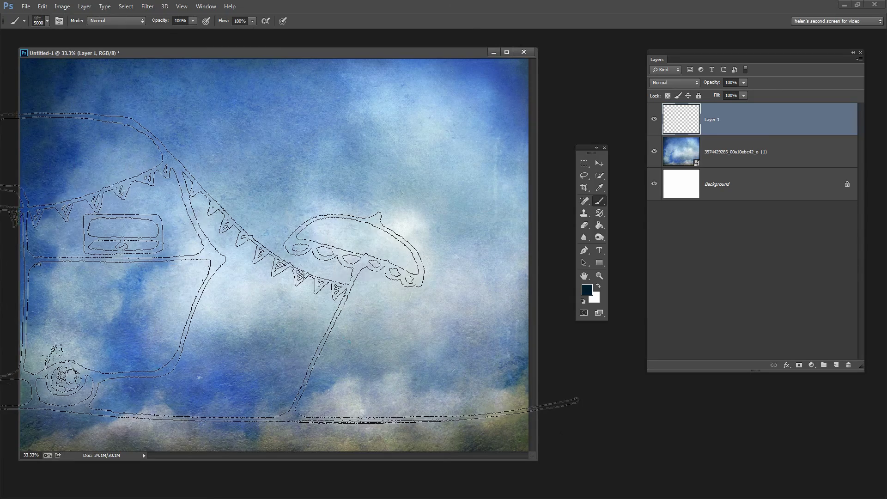
Reduce the caravan brush size gradually to 2600 px so its outline fits inside the canvas
key(bracketleft)
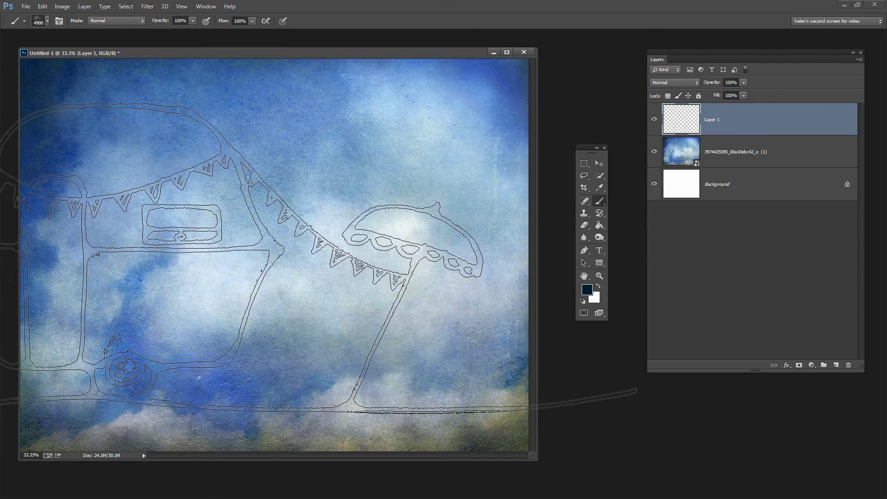
key(bracketleft)
key(bracketleft)
key(bracketleft)
key(bracketleft)
key(bracketleft)
key(bracketleft)
key(bracketleft)
key(bracketleft)
key(bracketleft)
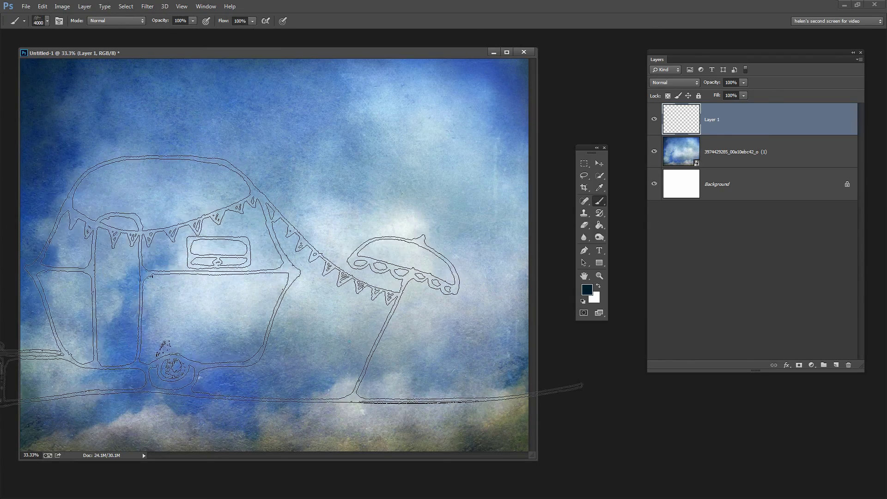
key(bracketleft)
key(bracketleft)
key(bracketleft)
key(bracketleft)
key(bracketleft)
key(bracketleft)
key(bracketleft)
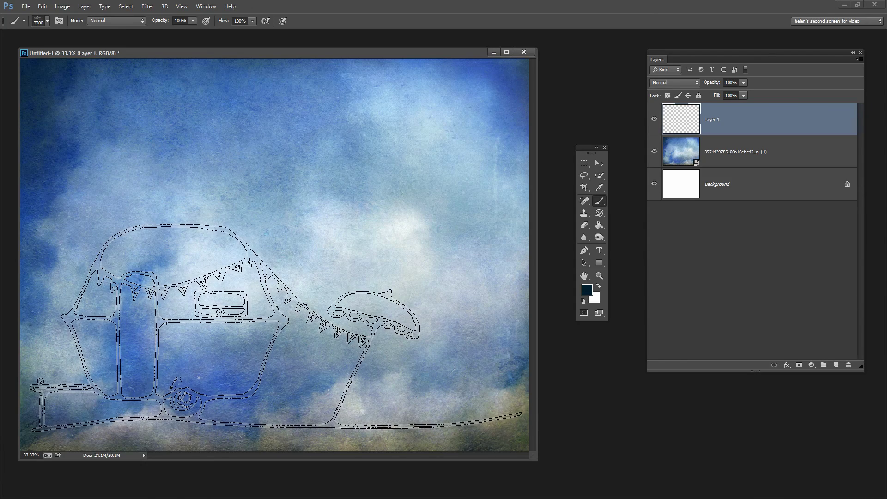
key(bracketleft)
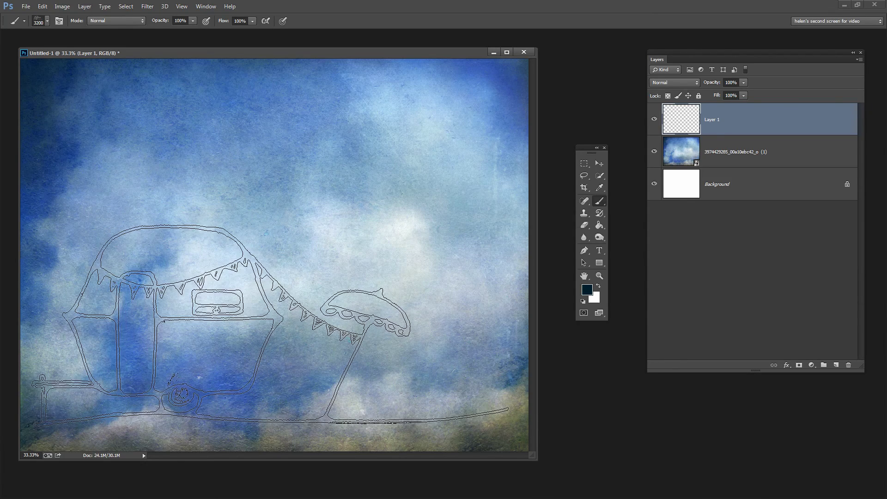
key(bracketleft)
key(bracketleft)
key(bracketleft)
key(bracketleft)
key(bracketleft)
key(bracketleft)
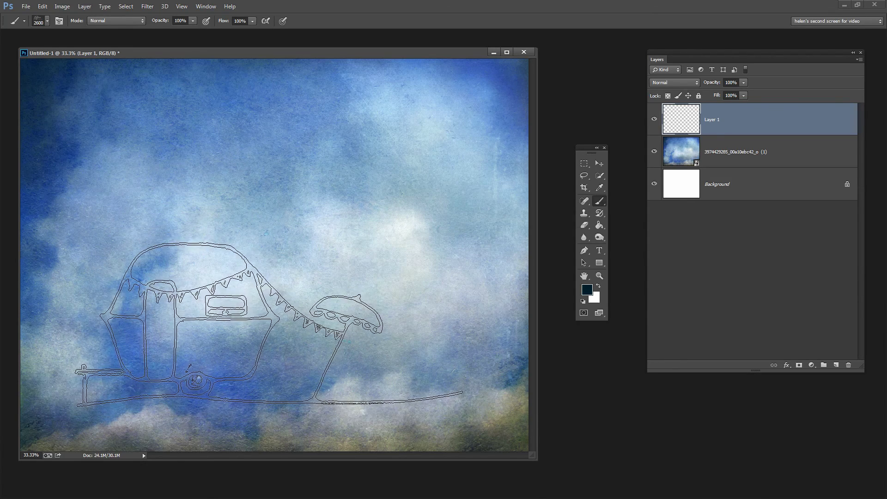
Enlarge the caravan brush to 3400 px
key(bracketright)
key(bracketright)
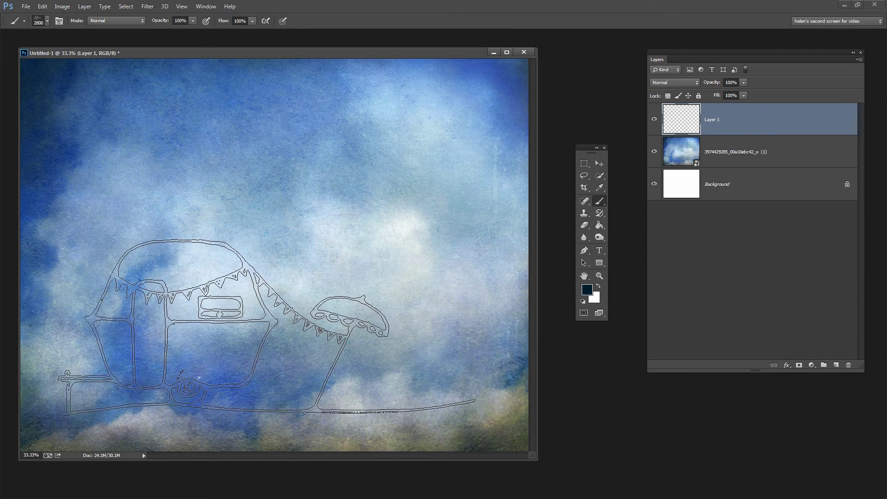
key(bracketright)
key(bracketright)
key(bracketright)
key(bracketright)
key(bracketright)
key(bracketright)
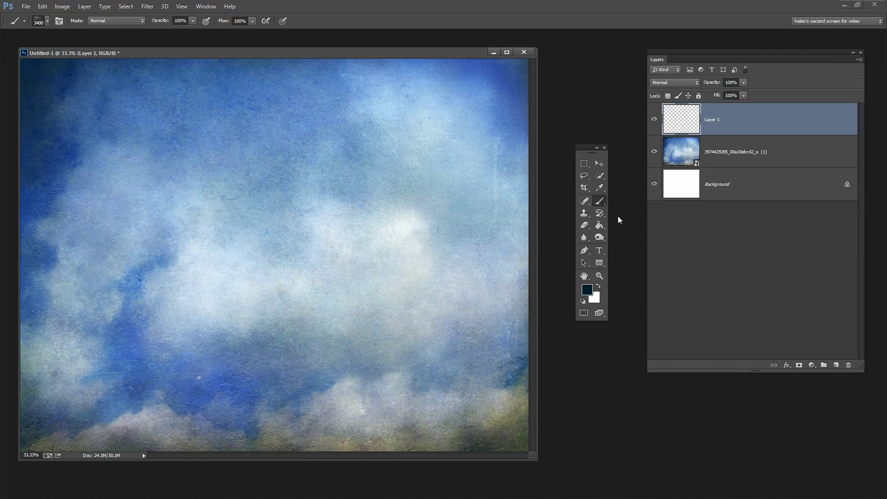
Reduce the caravan brush to 2900 px and stamp it once in dark blue on Layer 1, in the canvas's lower left
click(589, 291)
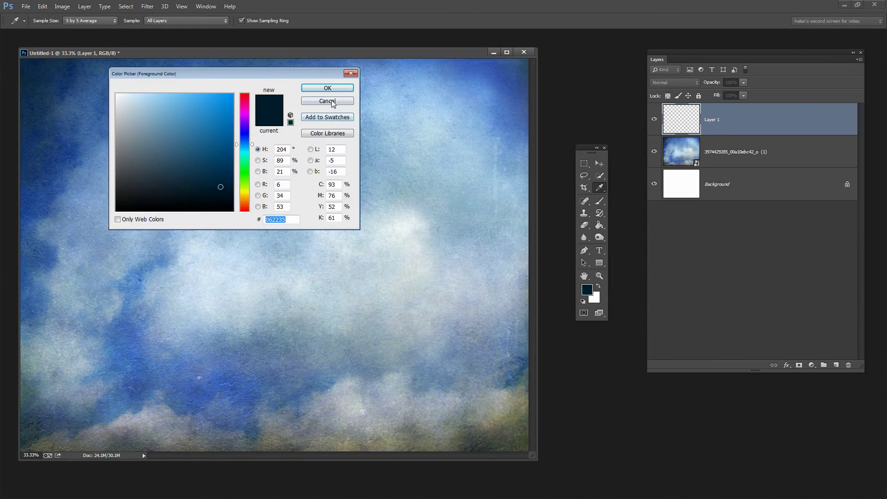
click(328, 101)
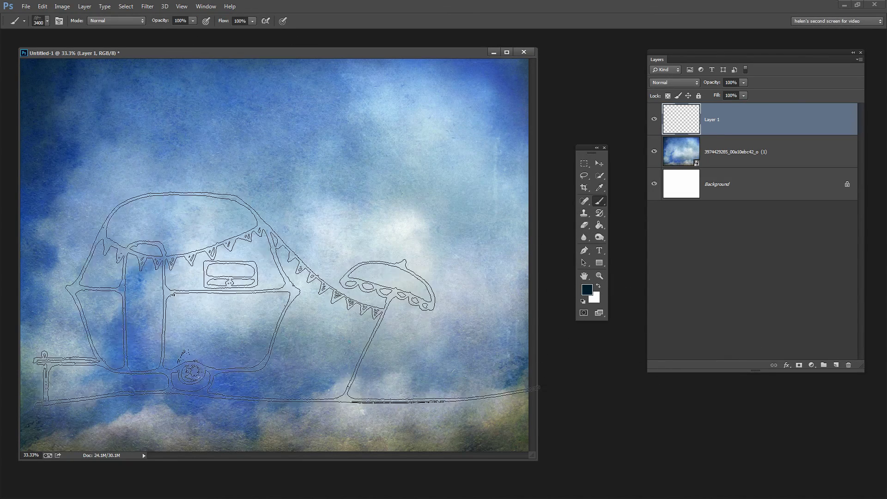
key(bracketleft)
key(bracketleft)
key(bracketleft)
key(bracketleft)
key(bracketleft)
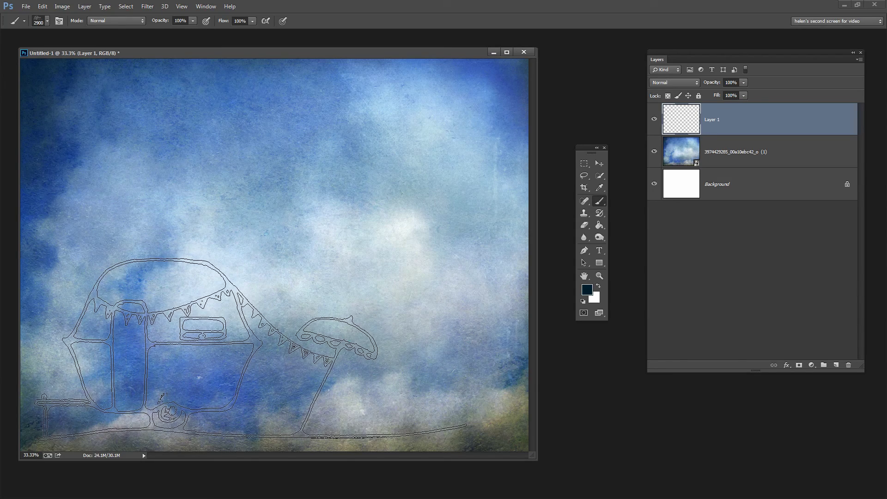
click(251, 349)
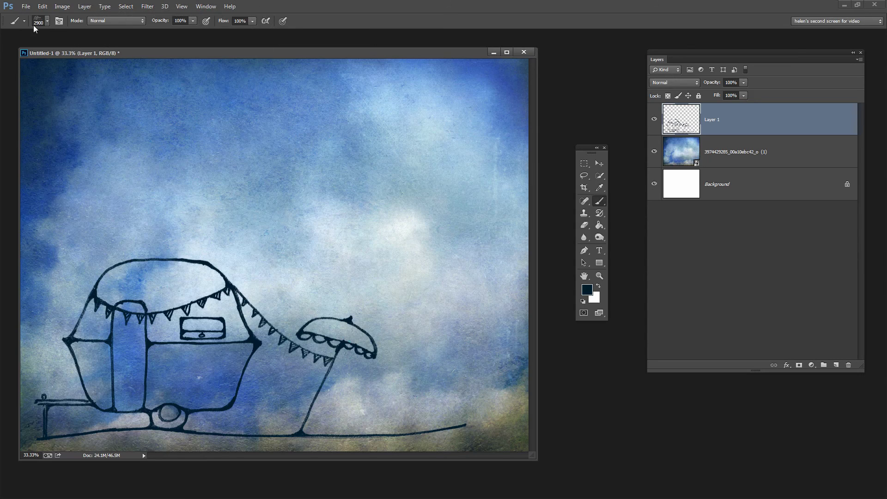
click(45, 20)
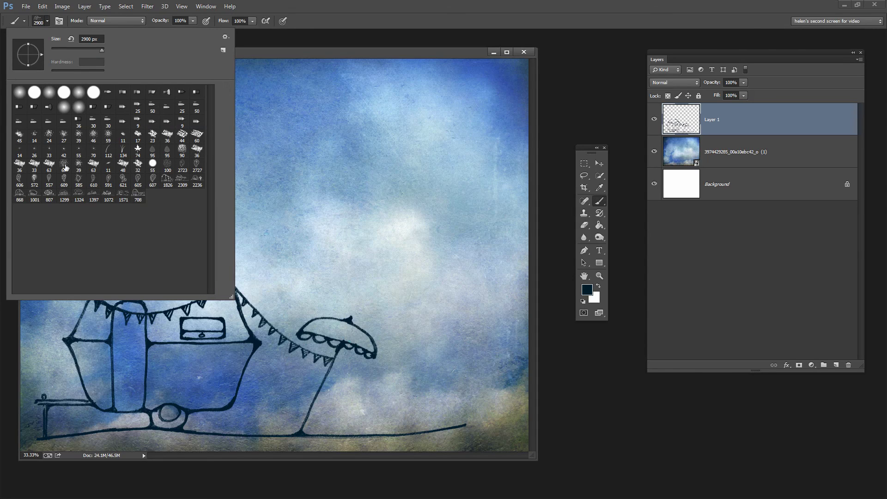
click(226, 36)
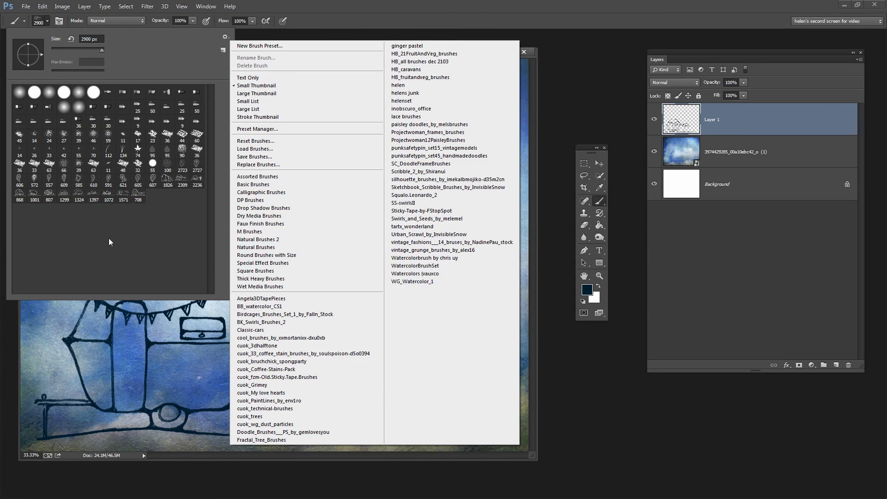
click(170, 39)
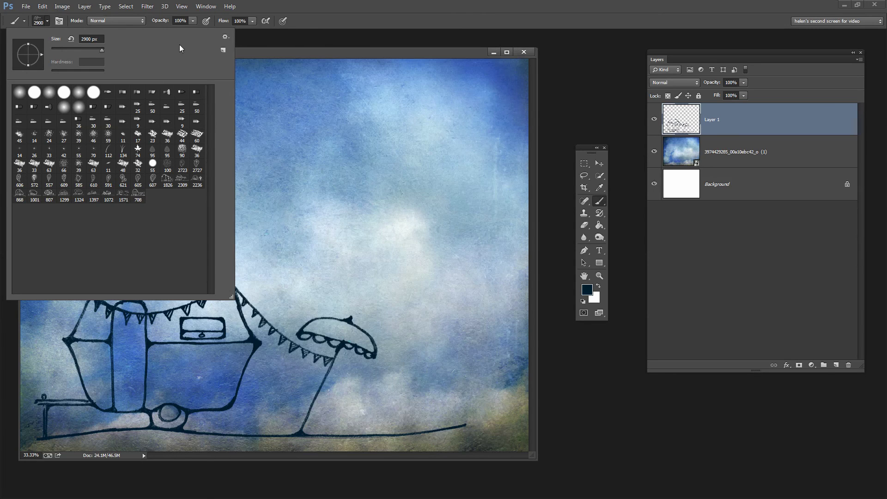
click(262, 47)
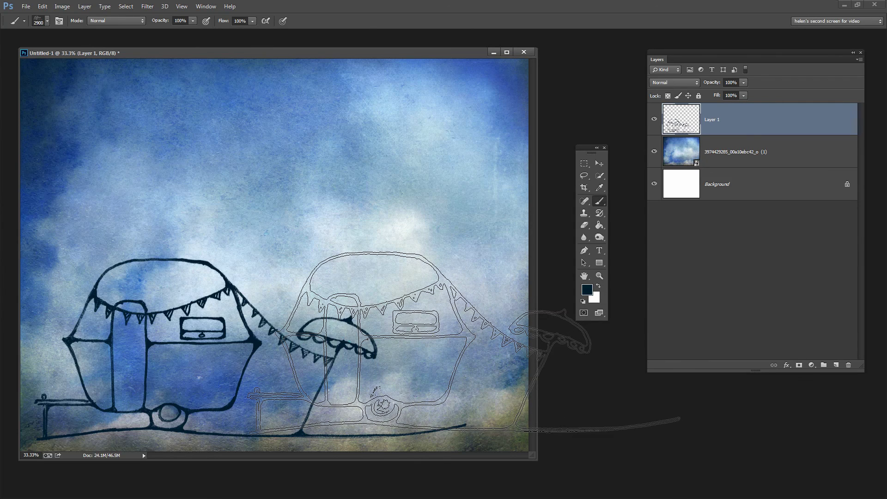